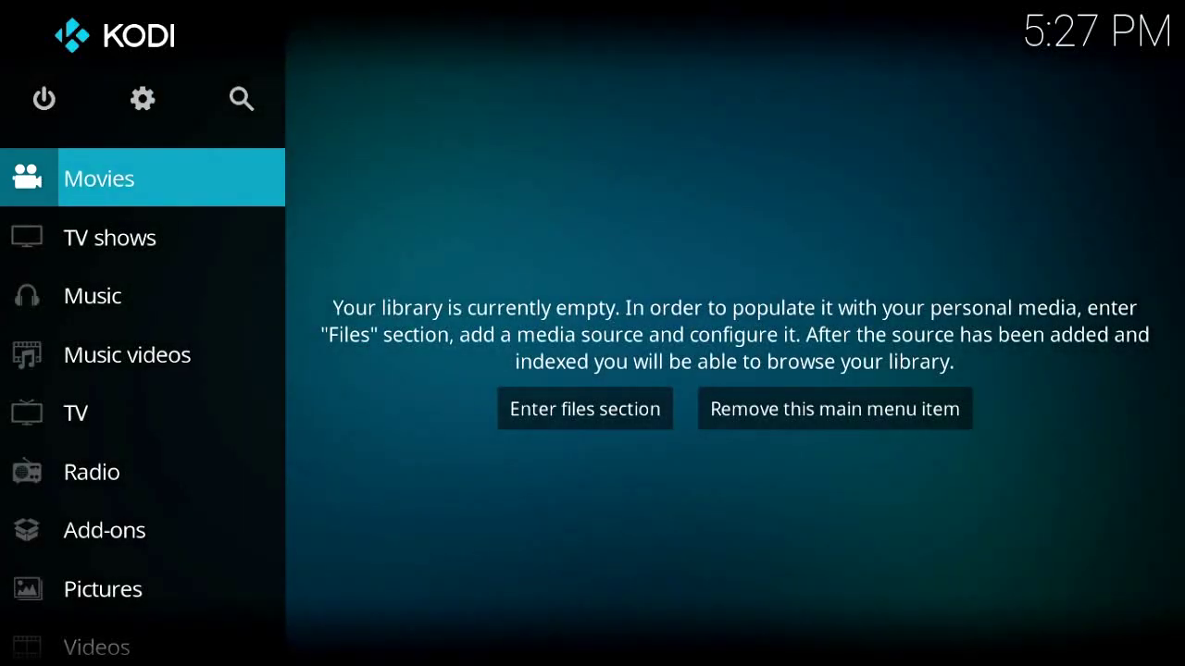
# Open the Add-ons category of the system settings.
pyautogui.press('Up')
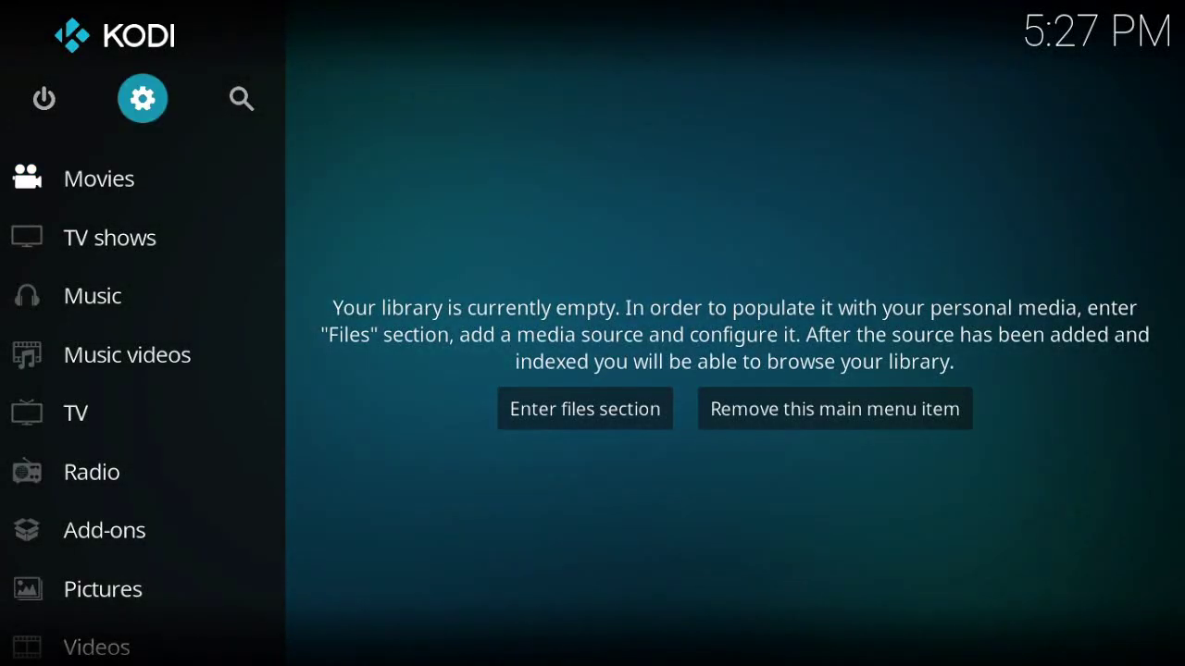
pyautogui.press('Return')
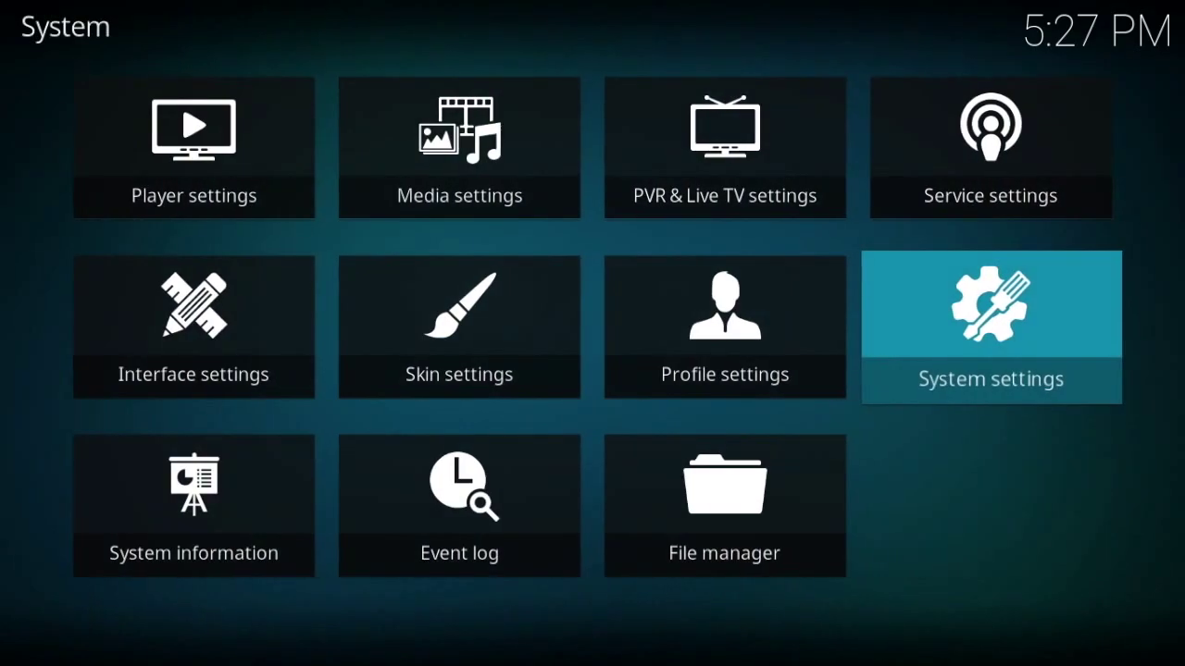
pyautogui.press('Return')
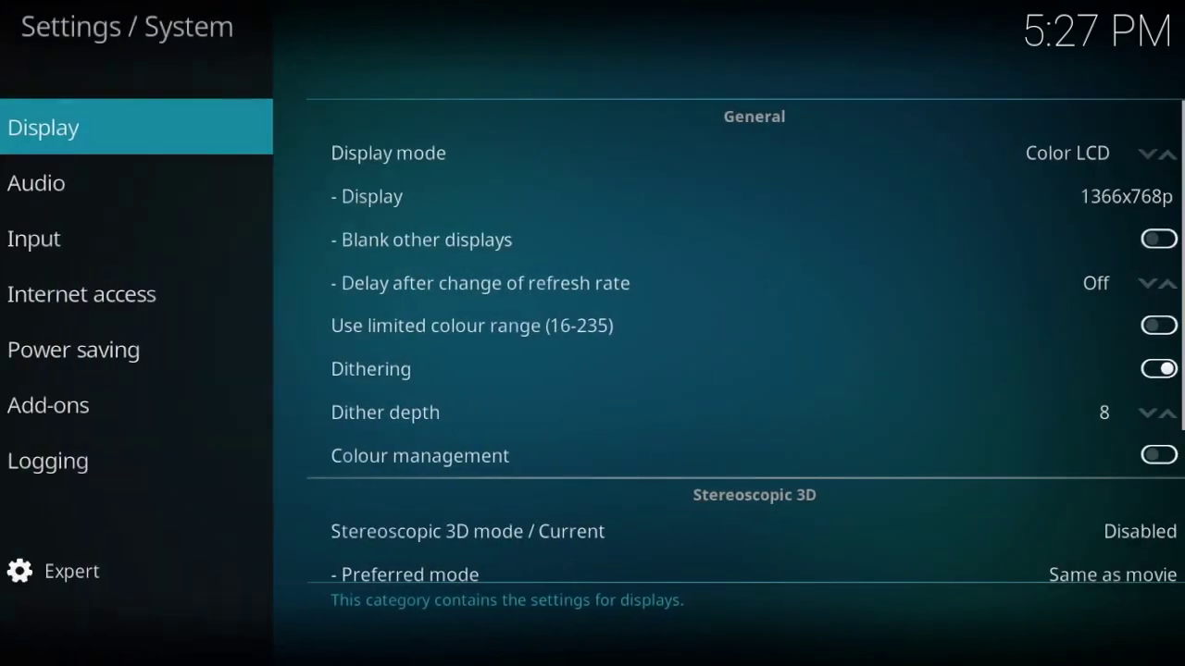
pyautogui.press('Down')
pyautogui.press('Down')
pyautogui.press('Down')
pyautogui.press('Down')
pyautogui.press('Down')
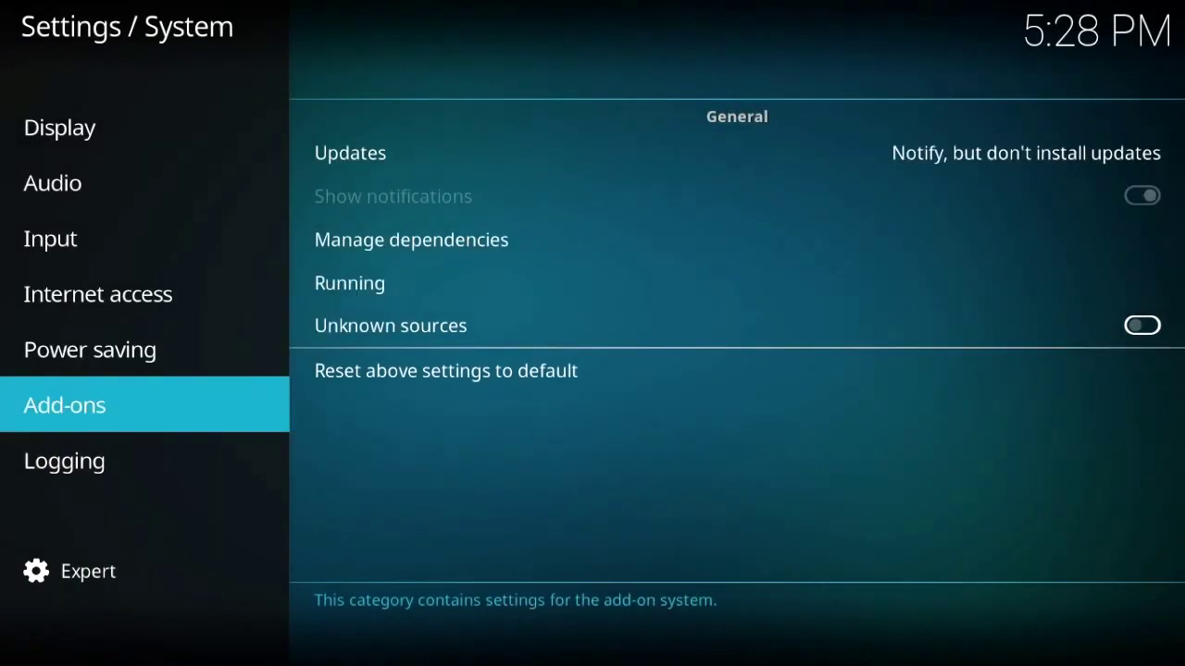
# Allow add-on installation from unknown sources, accept the warning, and leave the system settings.
pyautogui.press('Right')
pyautogui.press('Down')
pyautogui.press('Down')
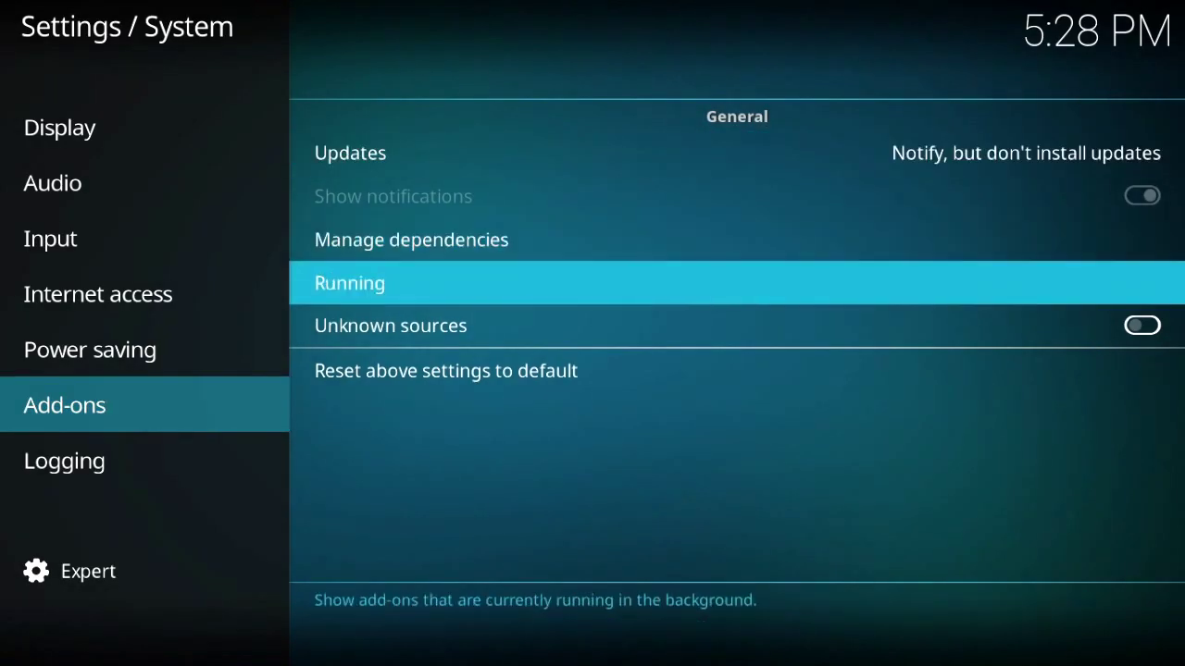
pyautogui.press('Down')
pyautogui.press('Return')
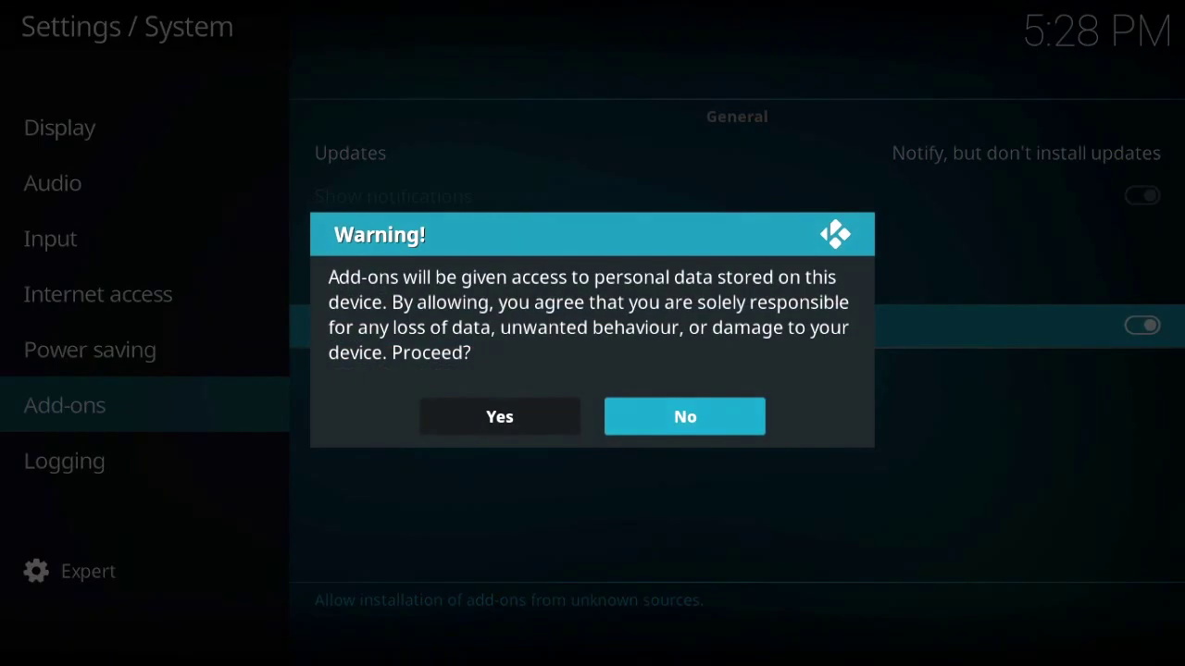
pyautogui.press('Left')
pyautogui.press('Return')
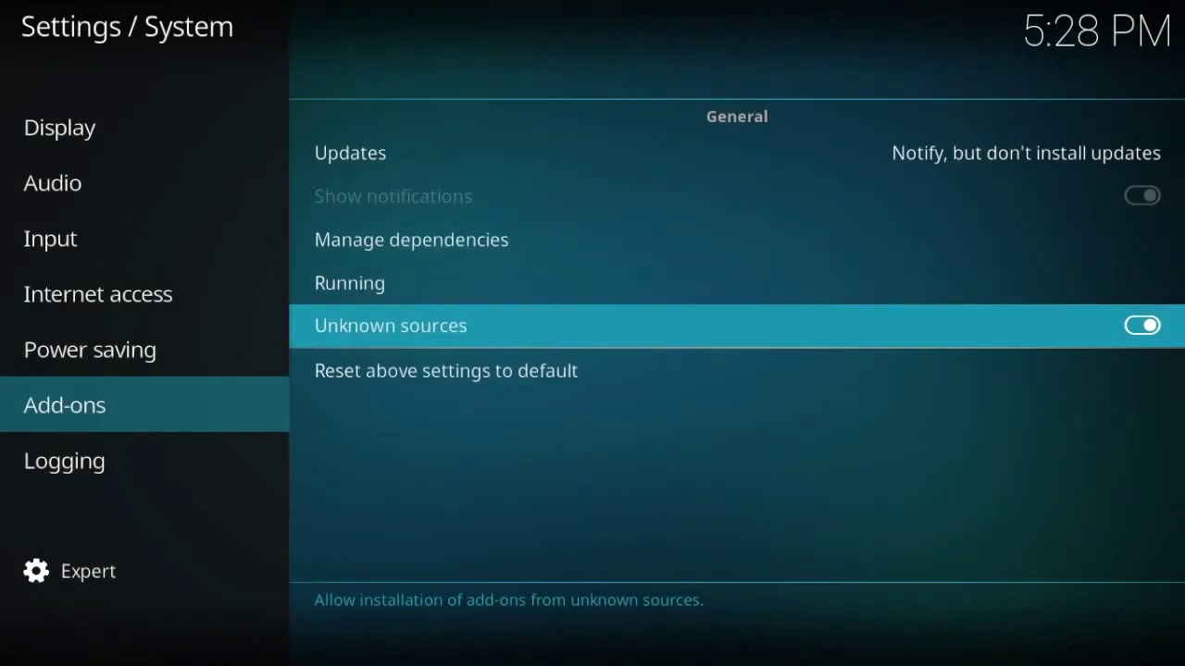
pyautogui.press('Escape')
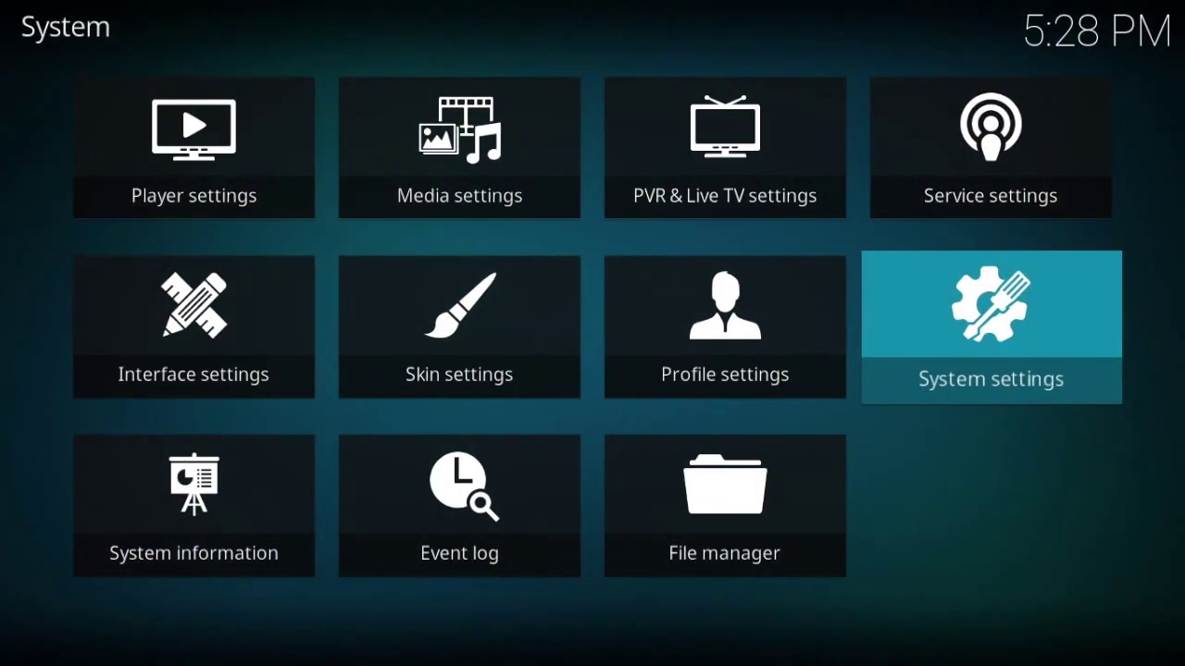
# Open the skin selection in the interface settings.
pyautogui.press('Left')
pyautogui.press('Left')
pyautogui.press('Left')
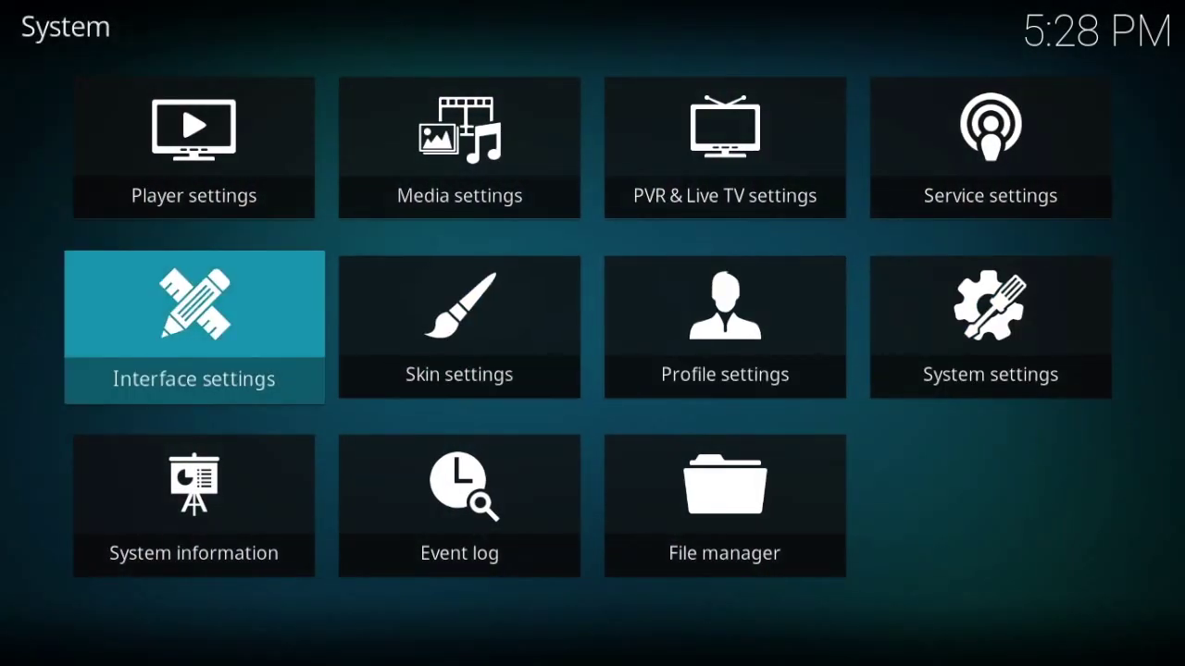
pyautogui.press('Return')
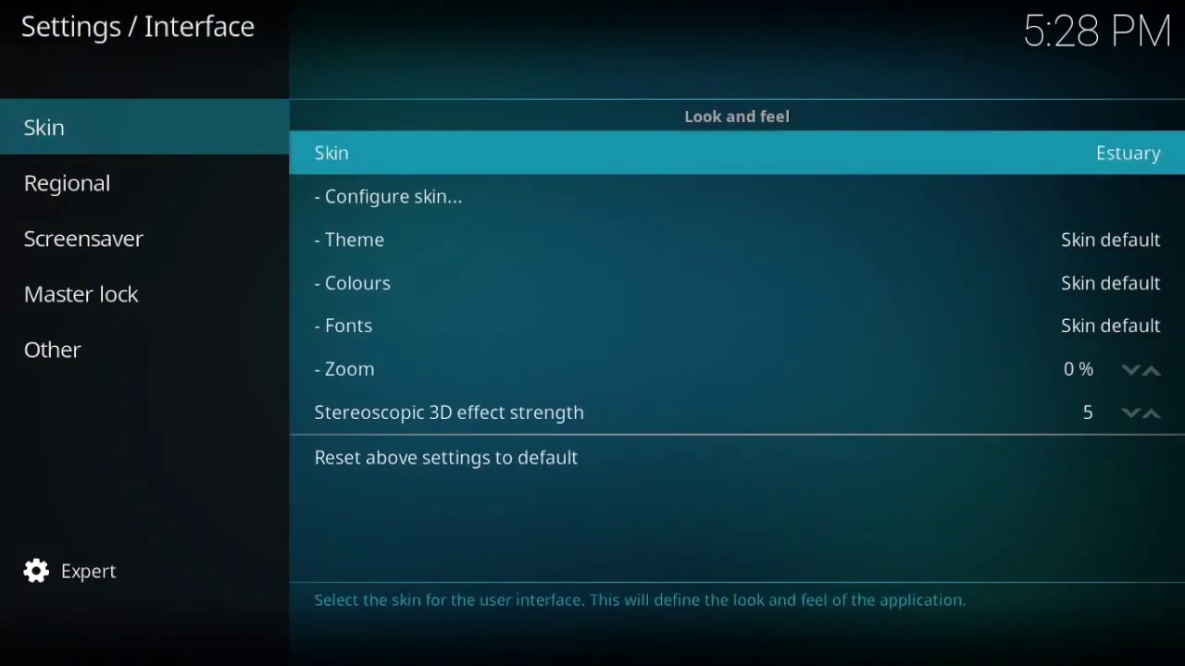
pyautogui.press('Return')
pyautogui.press('Right')
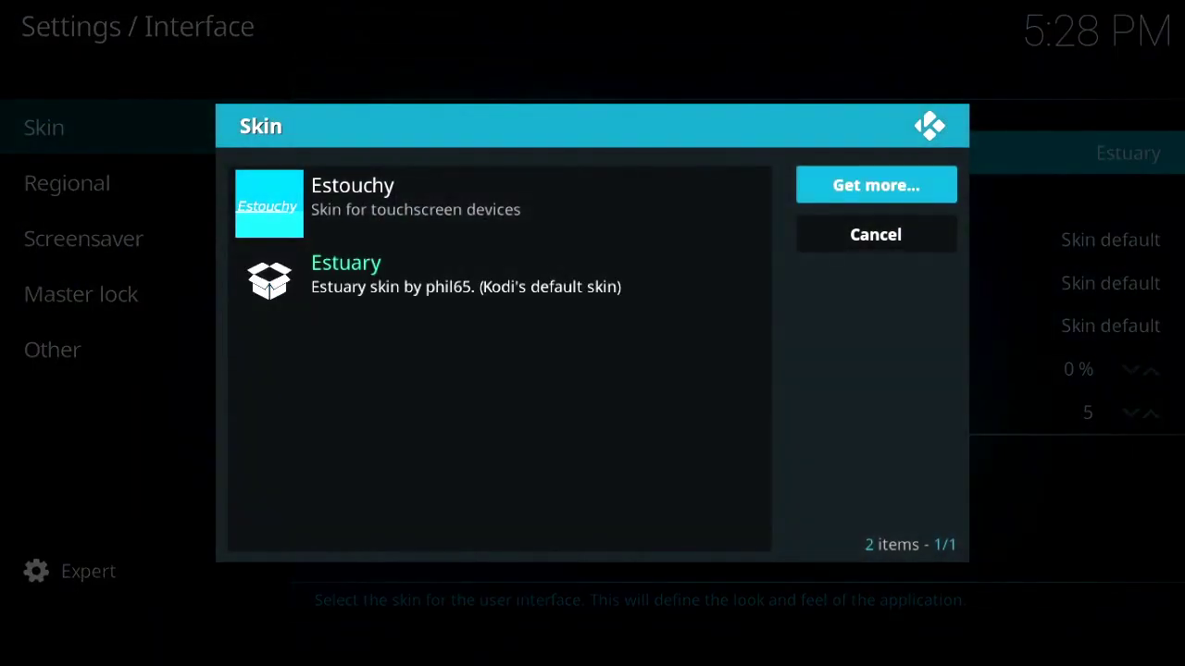
# Get more skins from the online list and choose Confluence for installation.
pyautogui.press('Return')
pyautogui.press('Down')
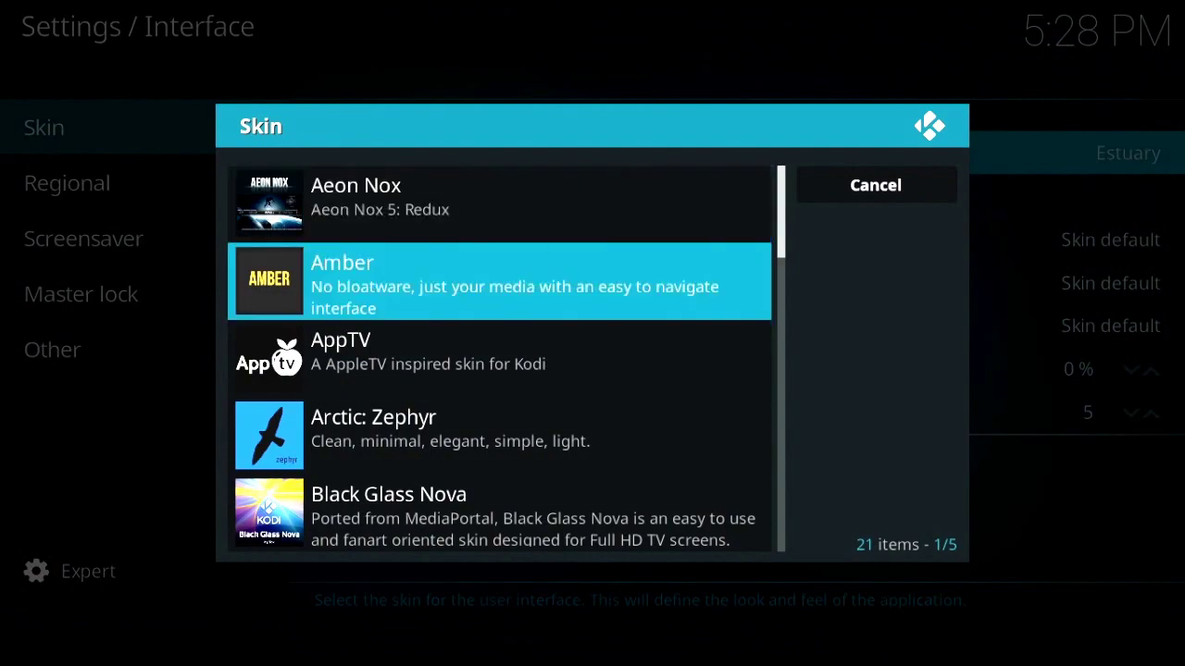
pyautogui.press('Down')
pyautogui.press('Down')
pyautogui.press('Down')
pyautogui.press('Down')
pyautogui.press('Down')
pyautogui.press('Down')
pyautogui.press('Down')
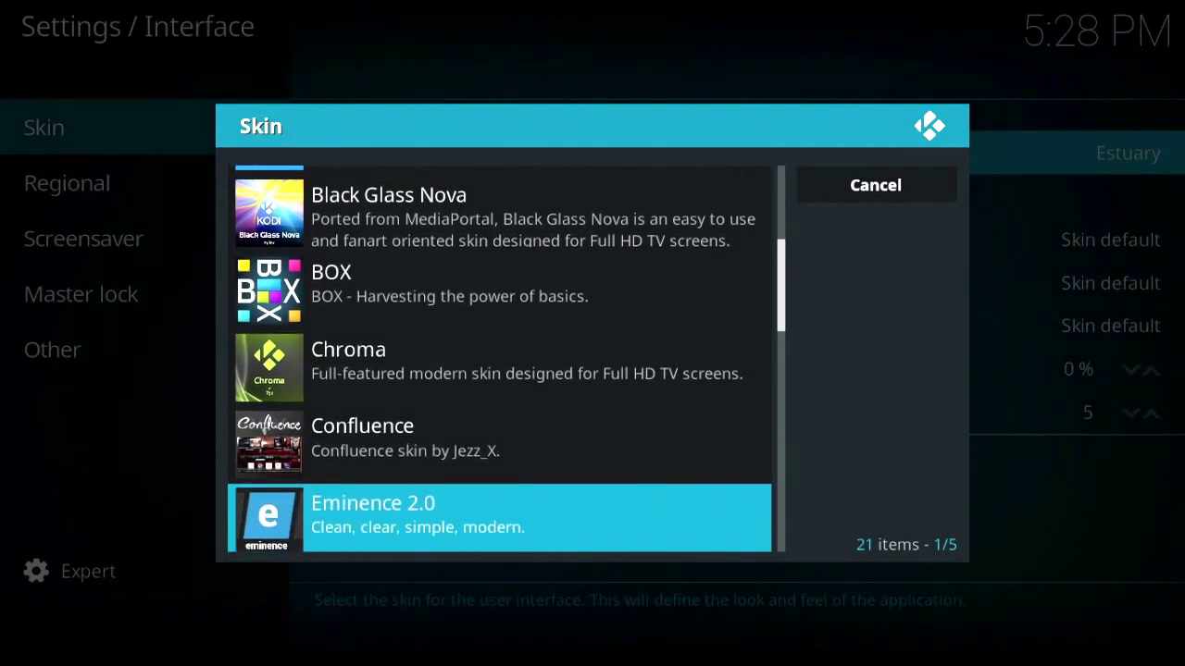
pyautogui.press('Up')
pyautogui.press('Return')
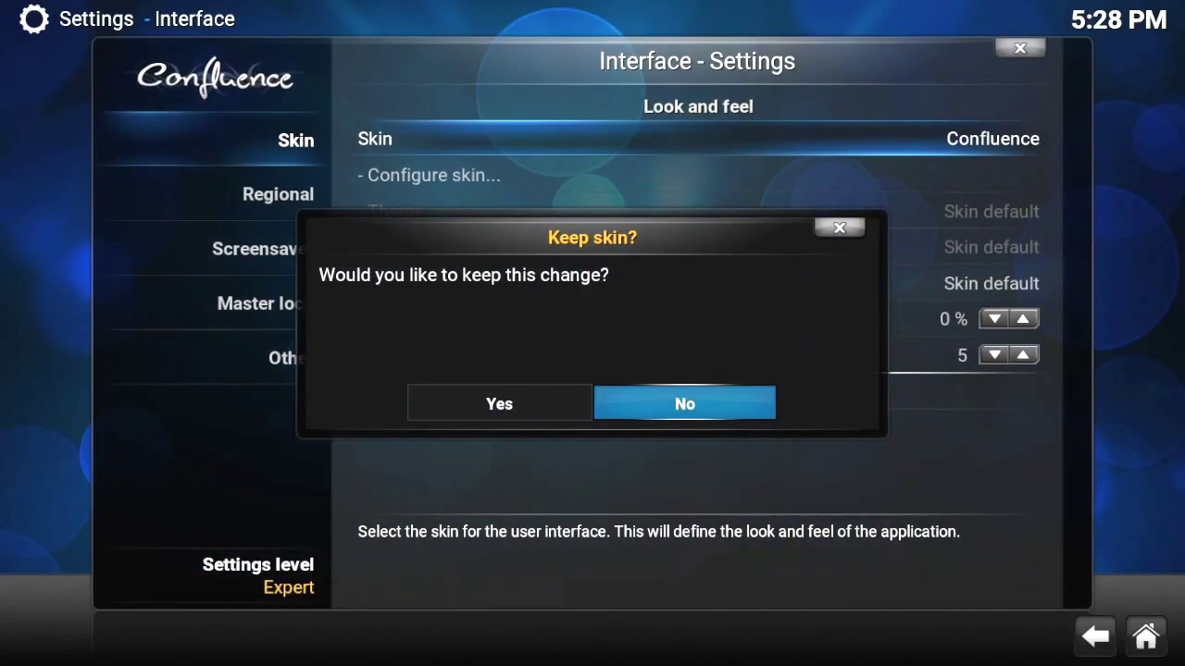
# Confirm keeping the Confluence skin and return to the home screen.
pyautogui.press('Left')
pyautogui.press('Return')
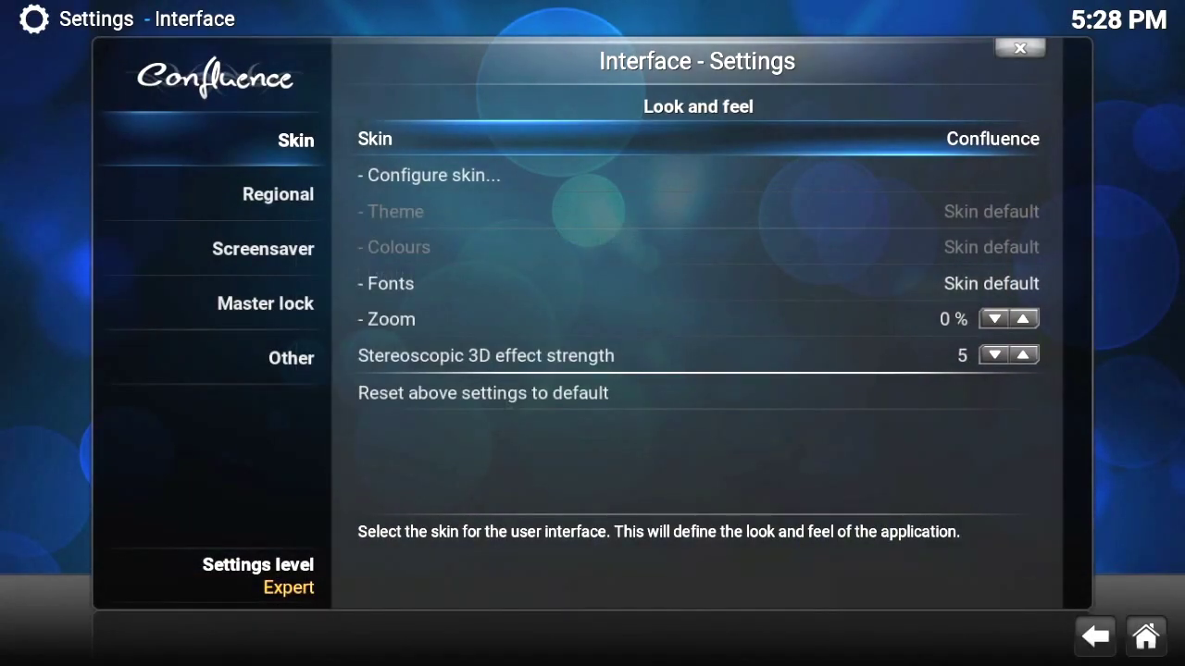
pyautogui.press('Escape')
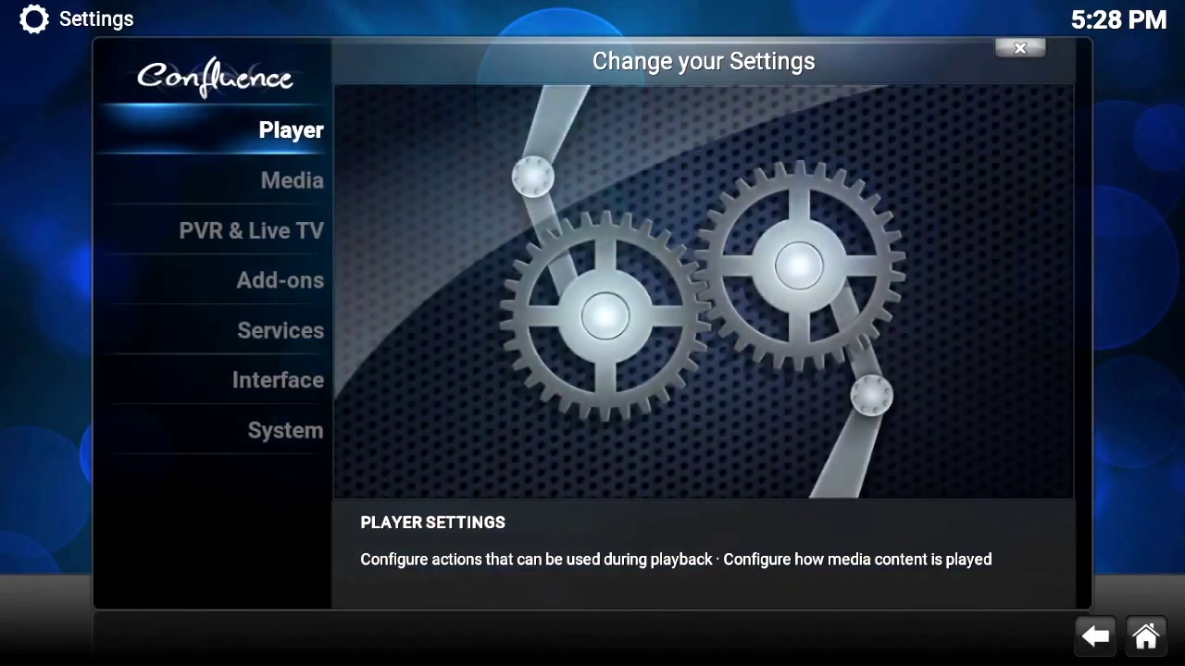
pyautogui.press('Escape')
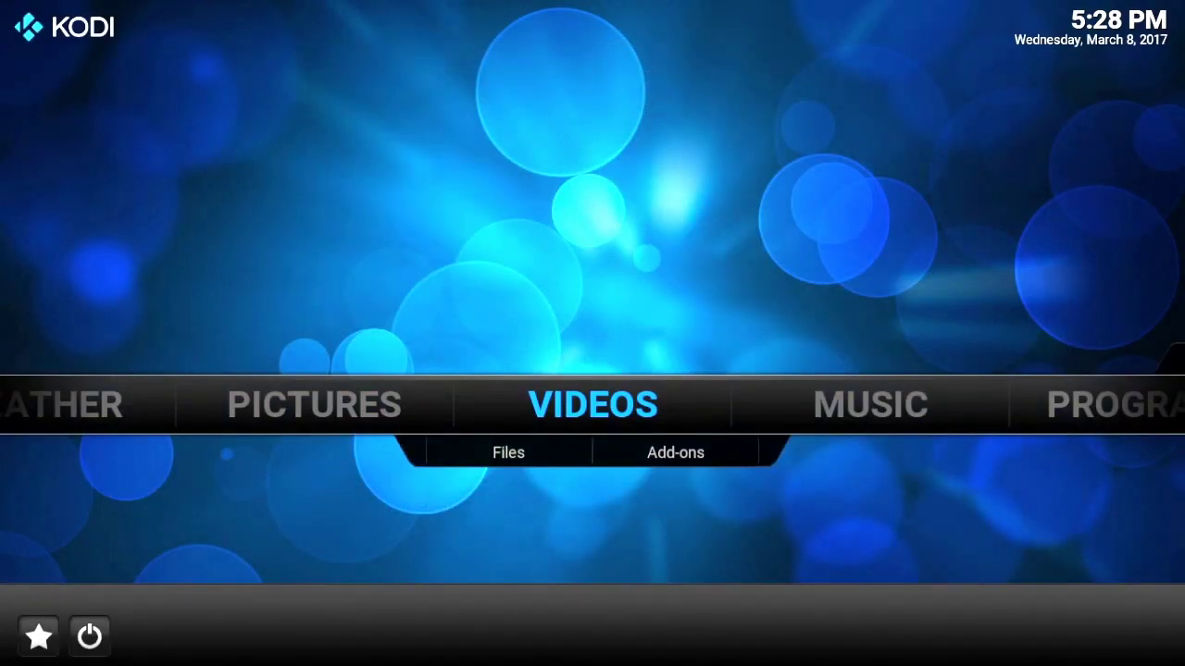
# Open the File manager from the System entry of the home screen.
pyautogui.press('Right')
pyautogui.press('Right')
pyautogui.press('Right')
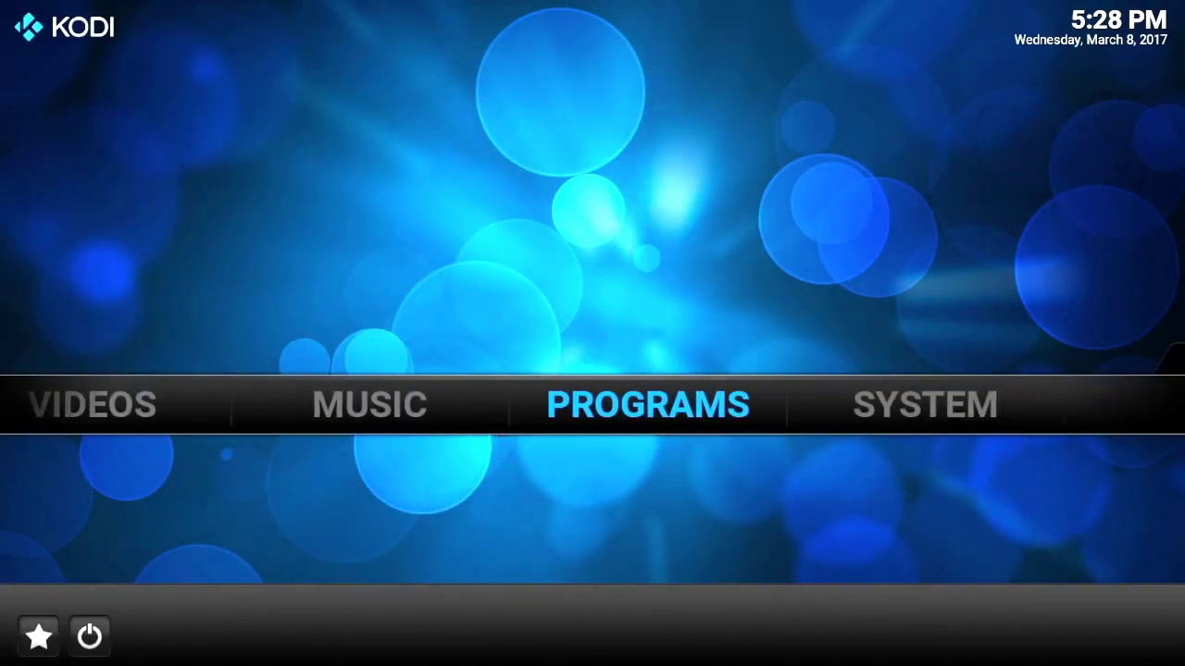
pyautogui.press('Down')
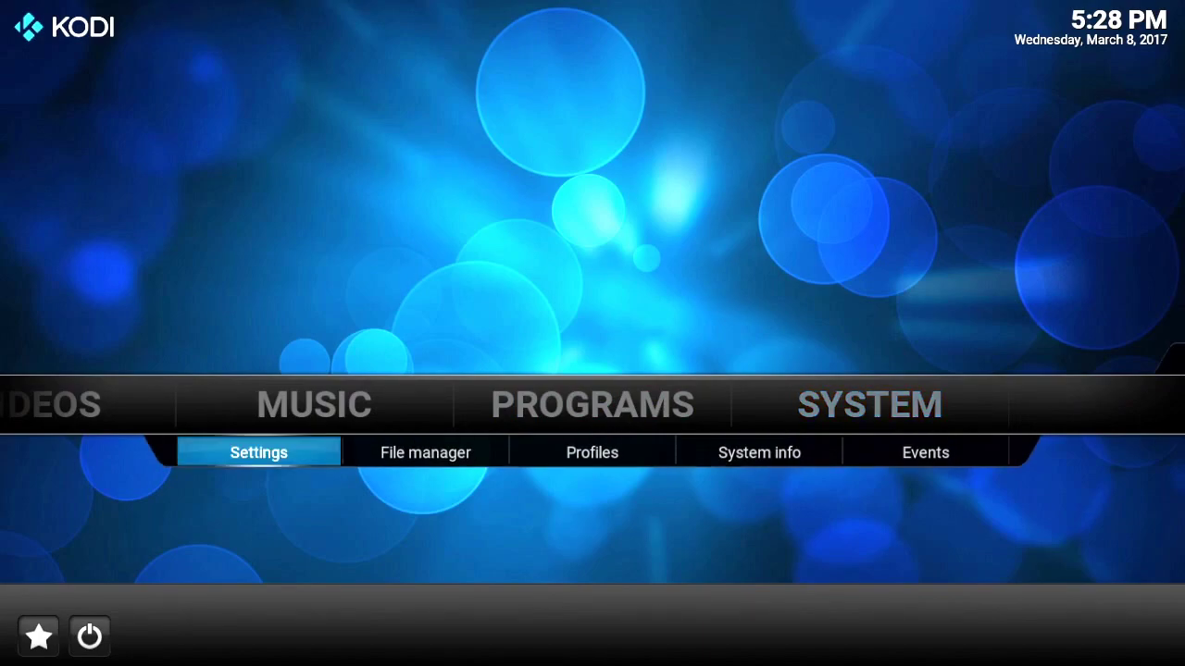
pyautogui.press('Right')
pyautogui.press('Return')
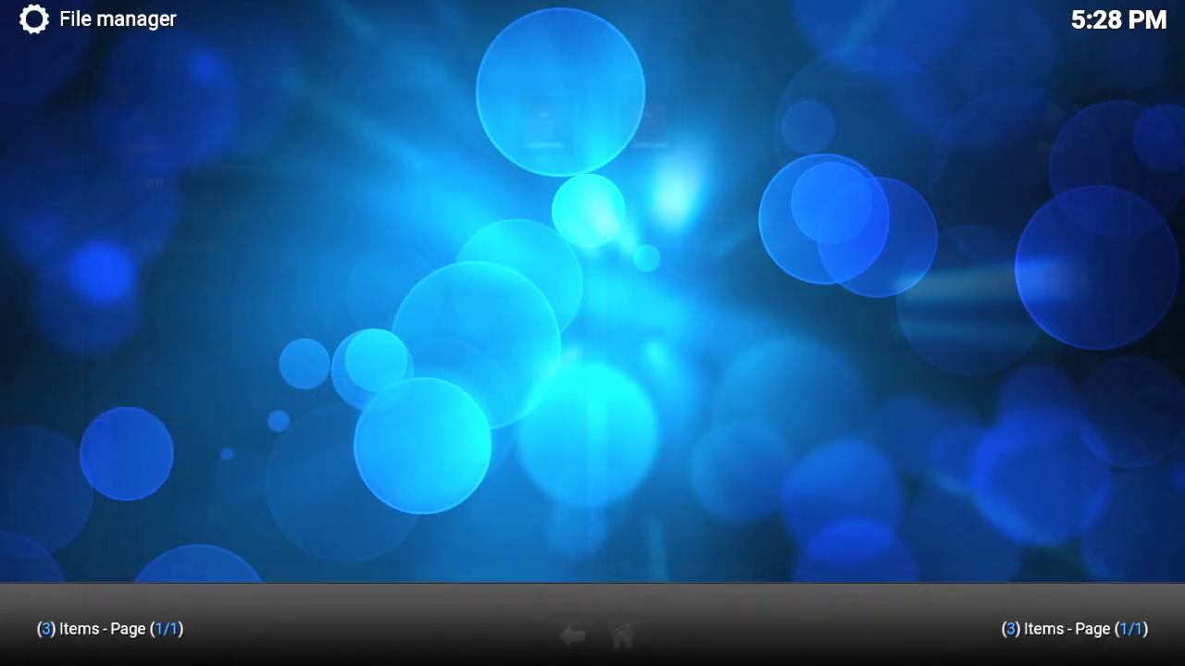
pyautogui.press('Down')
pyautogui.press('Down')
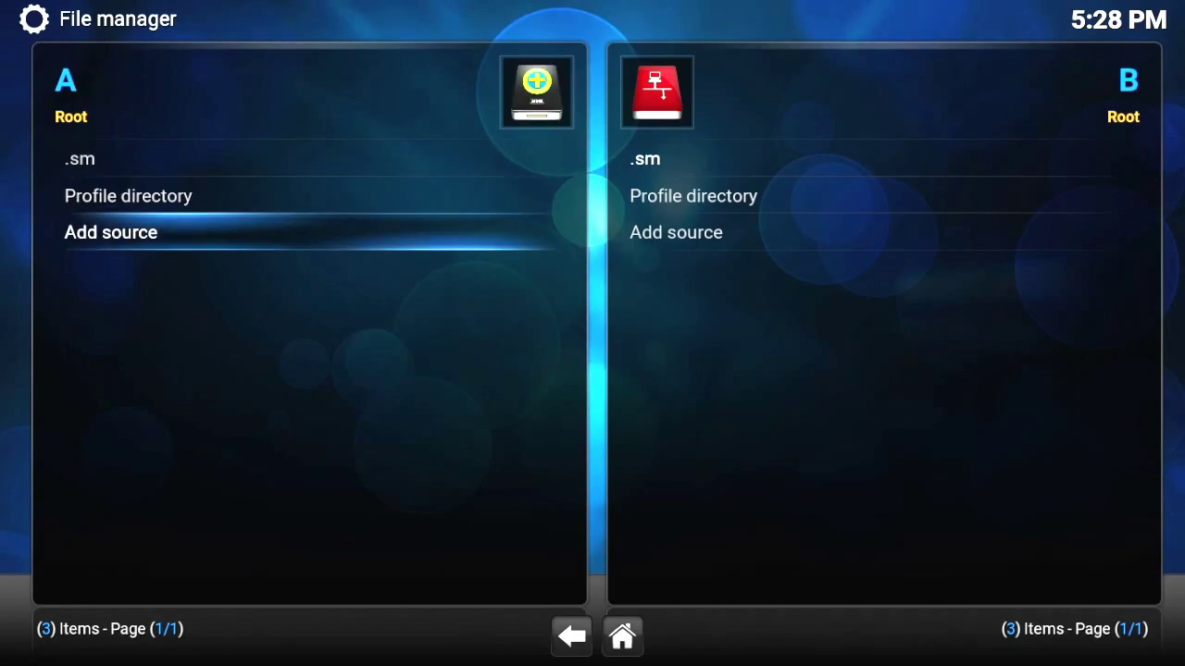
pyautogui.press('Return')
pyautogui.press('Return')
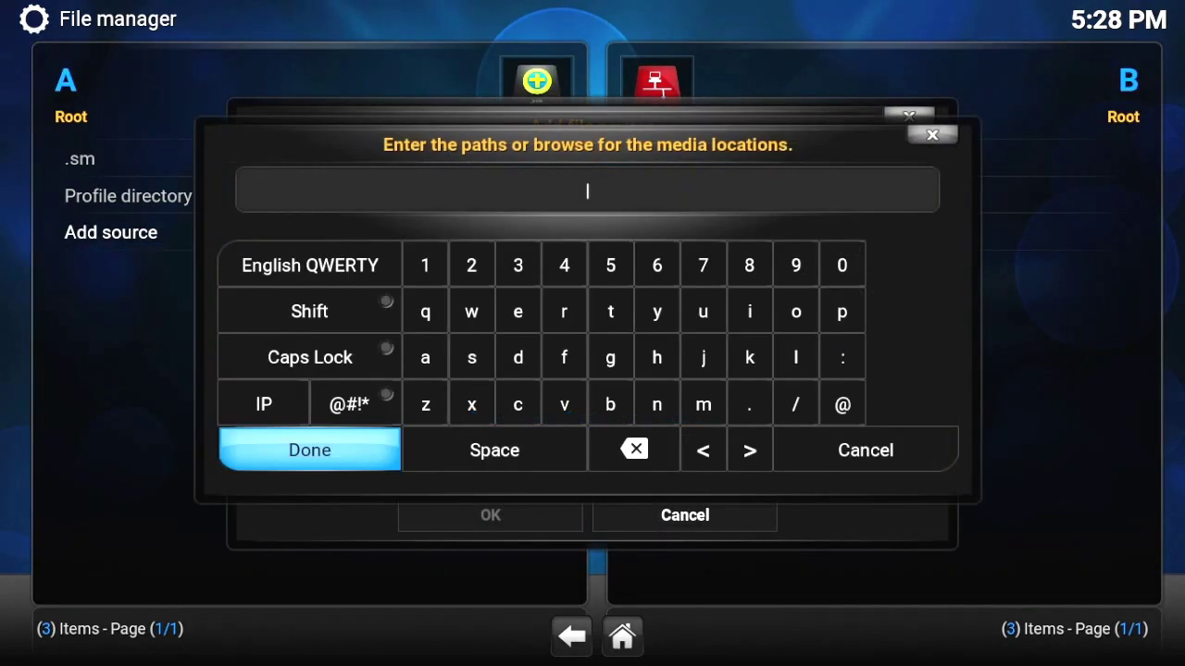
pyautogui.write('htt')
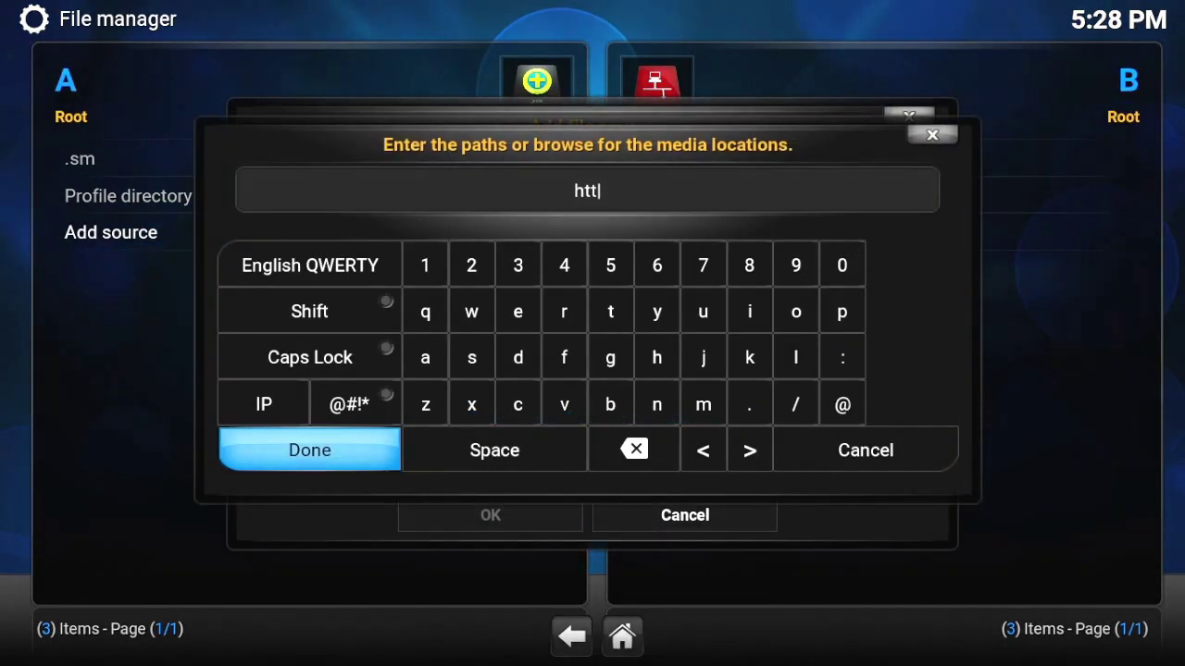
pyautogui.write('p://repo.a')
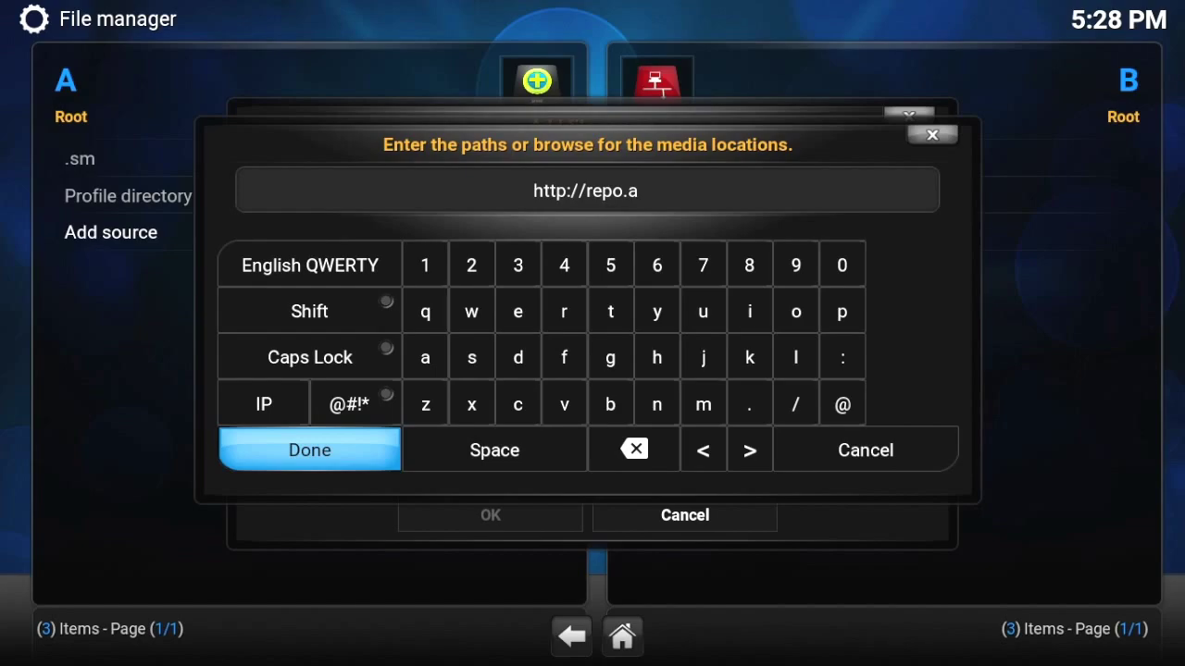
pyautogui.write('res-p')
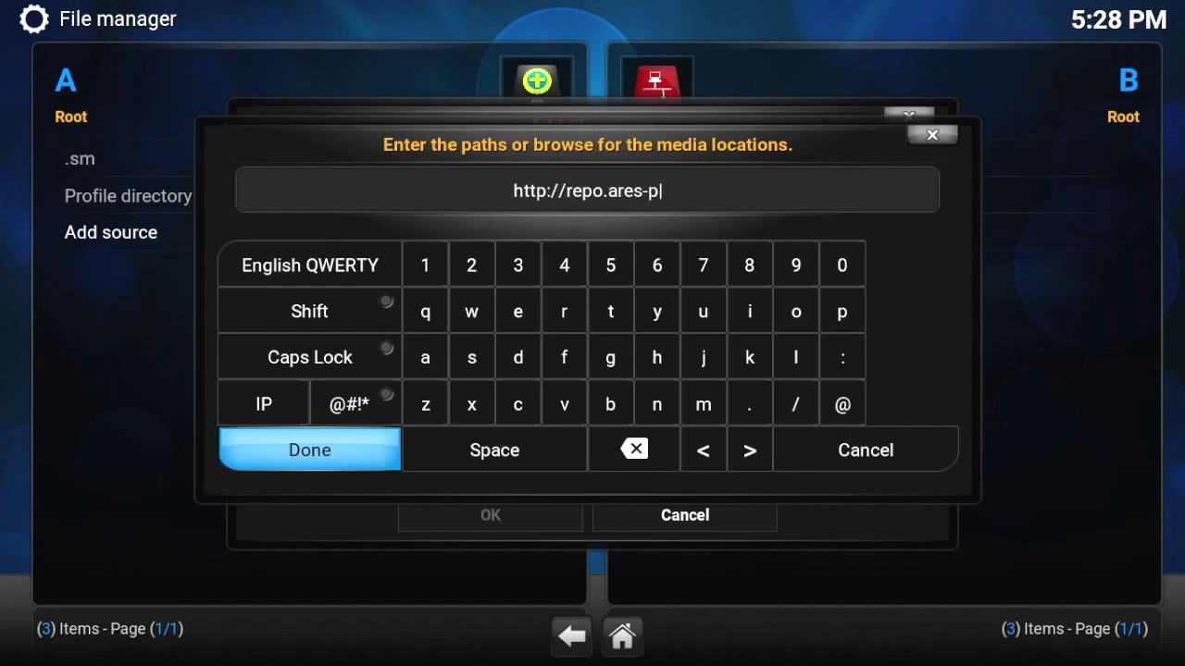
pyautogui.write('rojec')
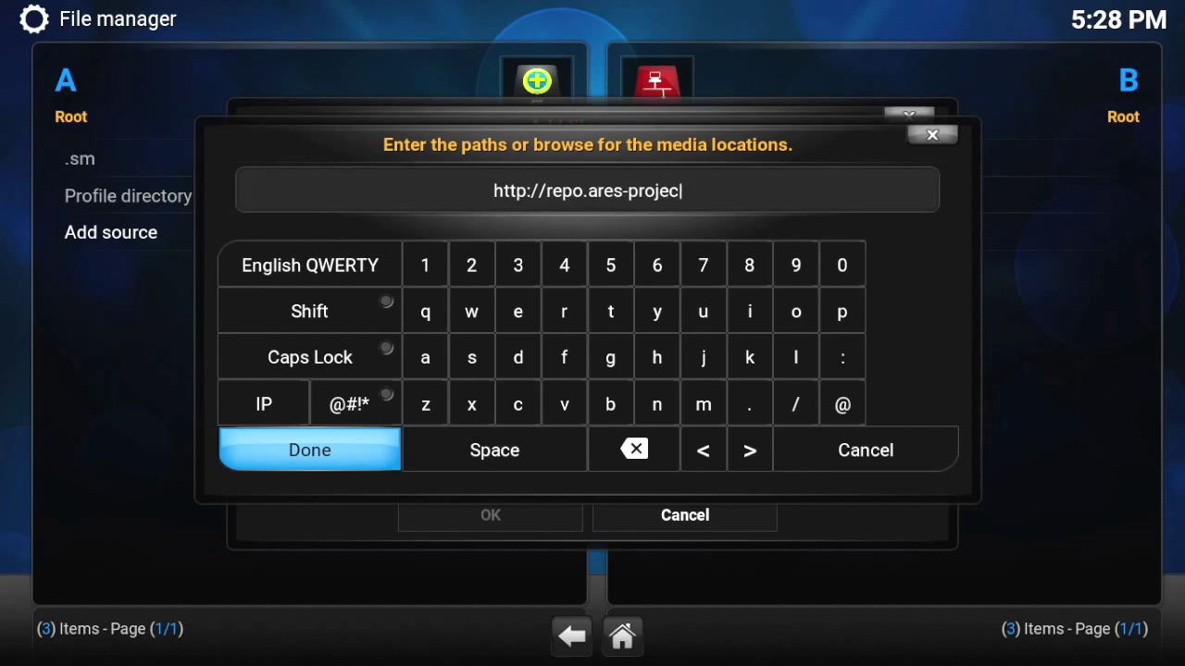
pyautogui.write('t.co')
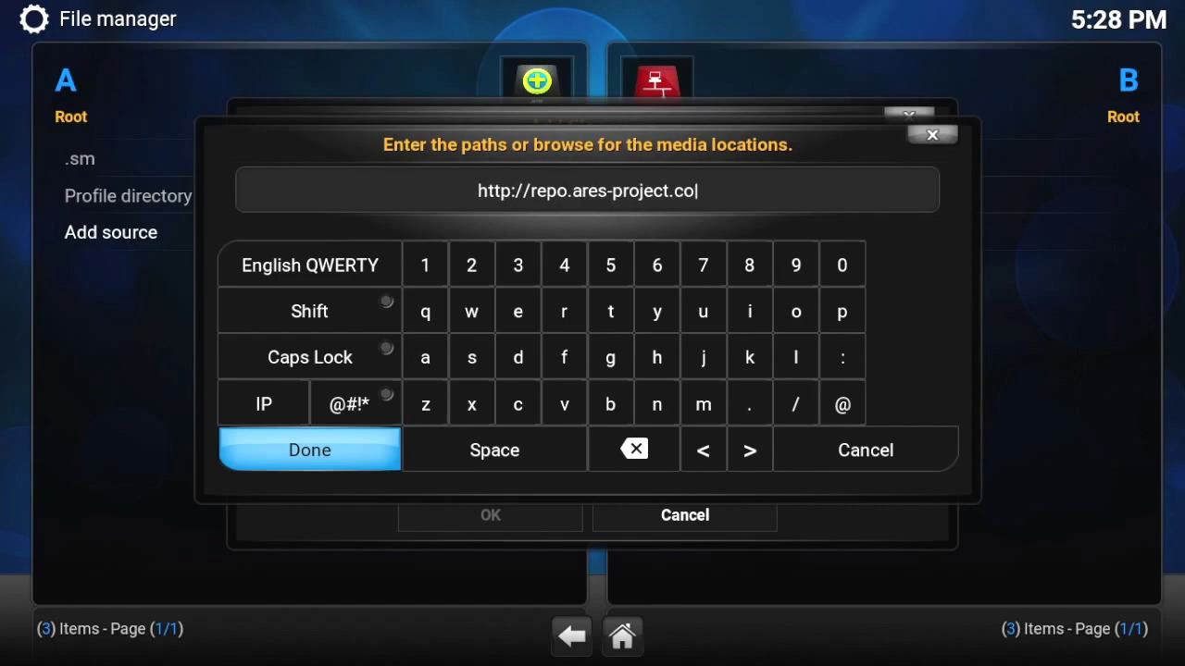
pyautogui.write('m/ma')
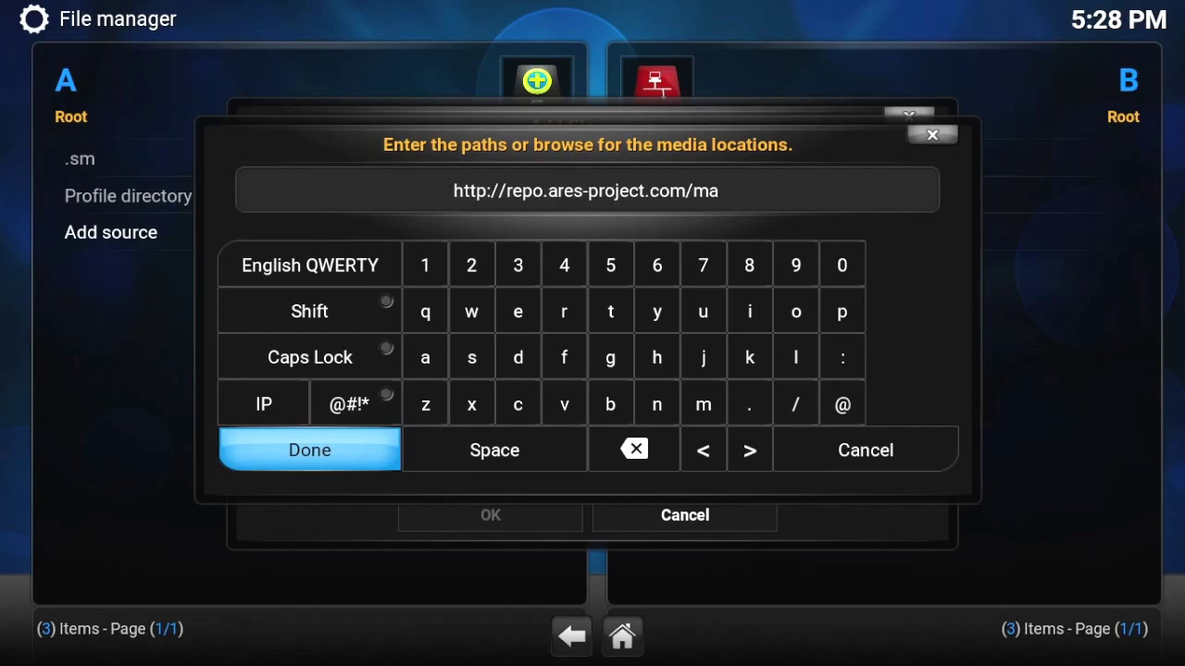
pyautogui.write('gic')
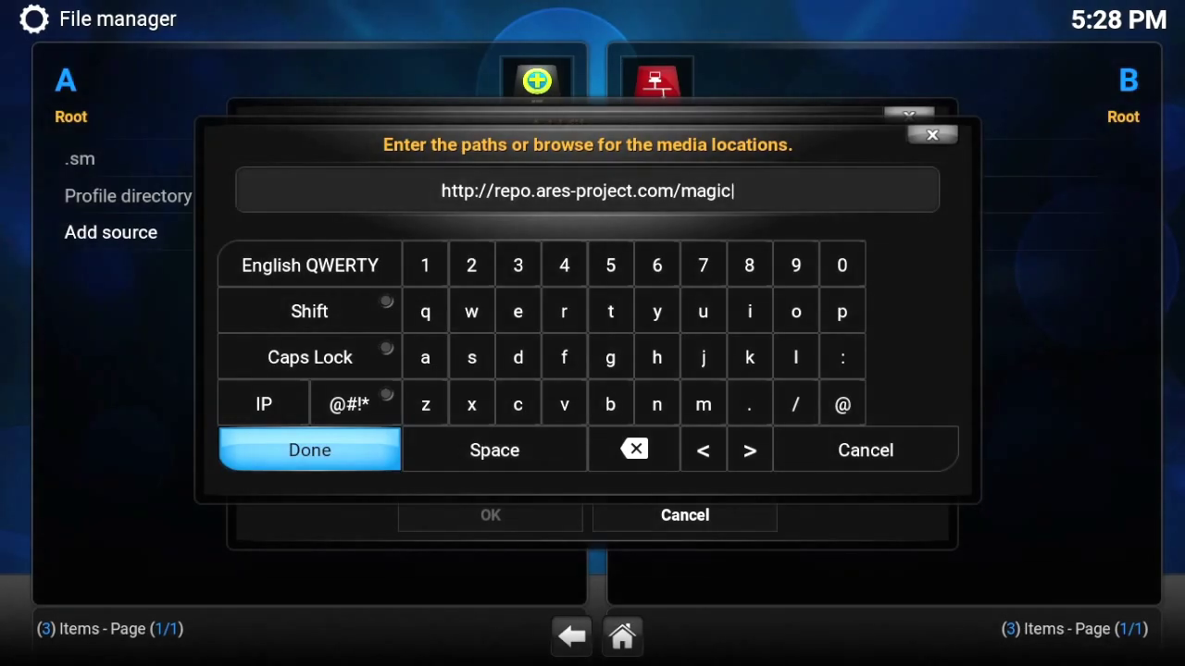
pyautogui.press('Return')
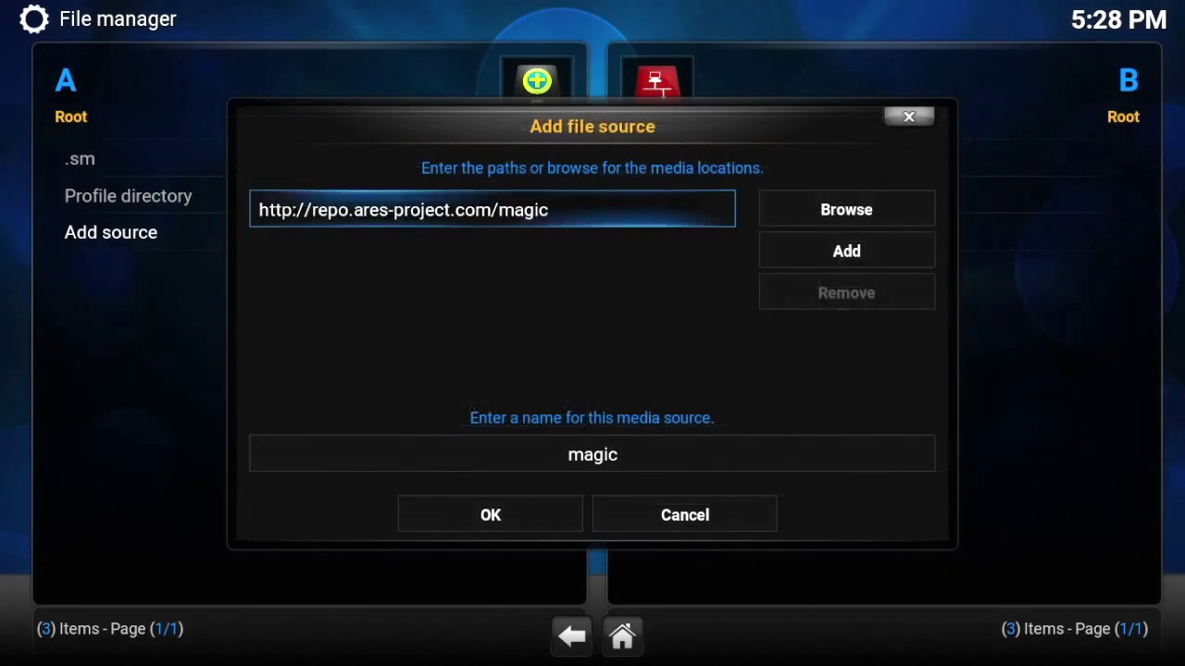
# Name the new media source .ares and save it.
pyautogui.click(593, 455)
pyautogui.press('BackSpace')
pyautogui.press('BackSpace')
pyautogui.press('BackSpace')
pyautogui.press('BackSpace')
pyautogui.press('BackSpace')
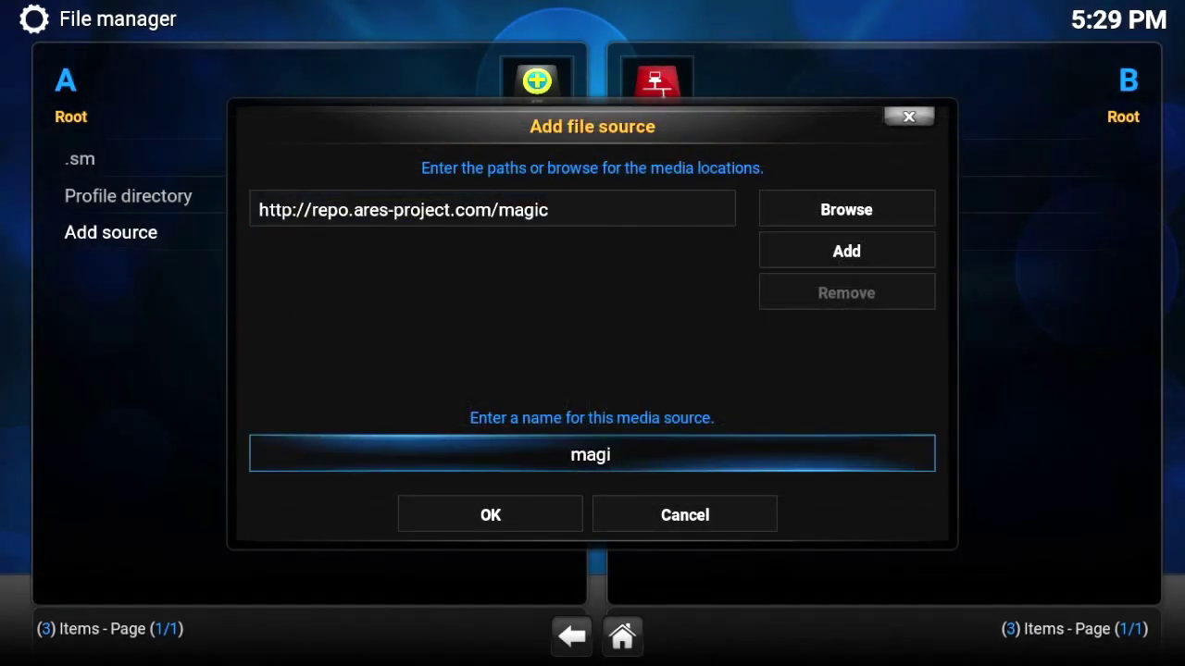
pyautogui.write('.ares')
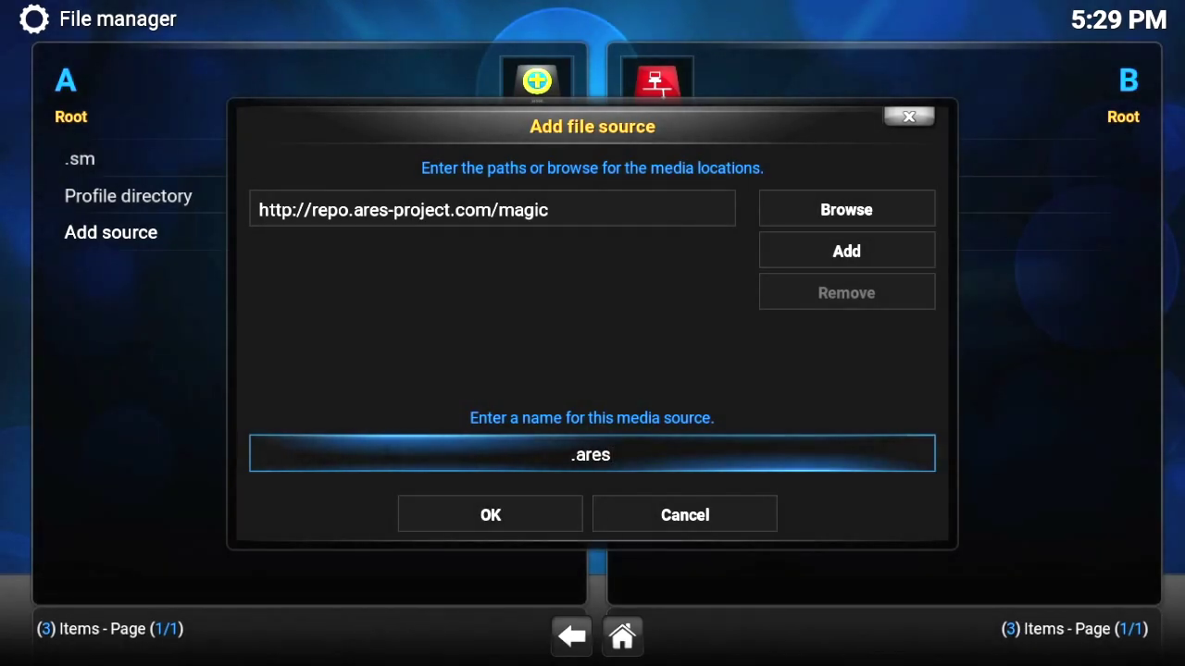
pyautogui.press('Down')
pyautogui.press('Return')
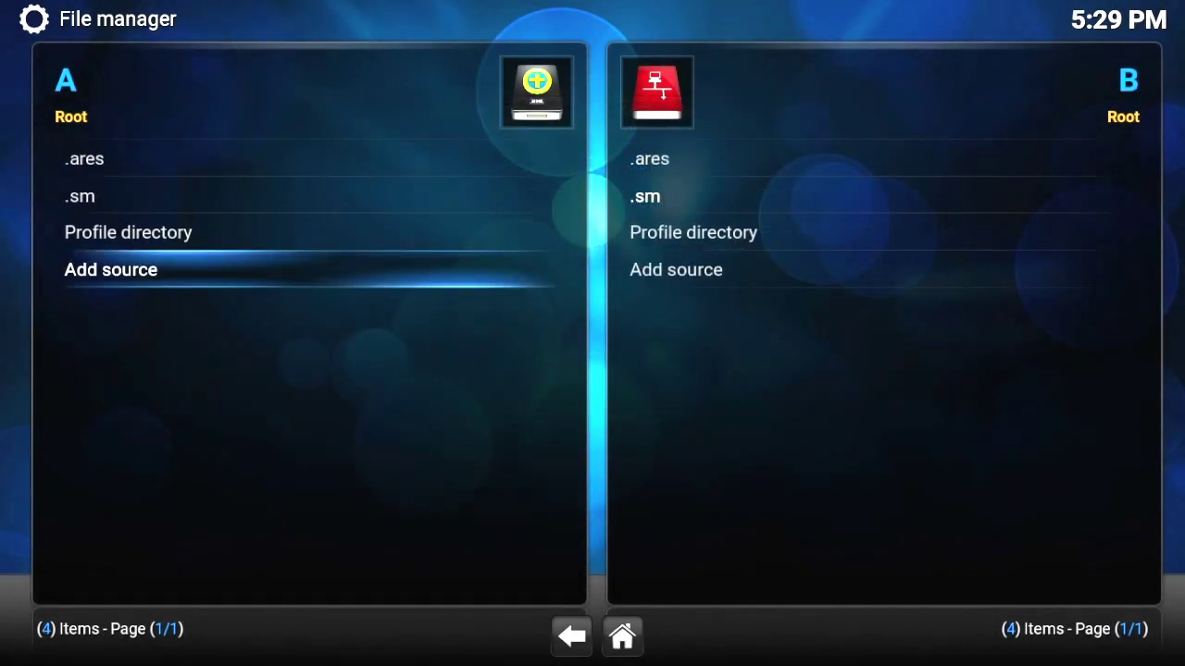
# Leave the file manager and open the Add-on browser from the Add-ons settings.
pyautogui.press('Escape')
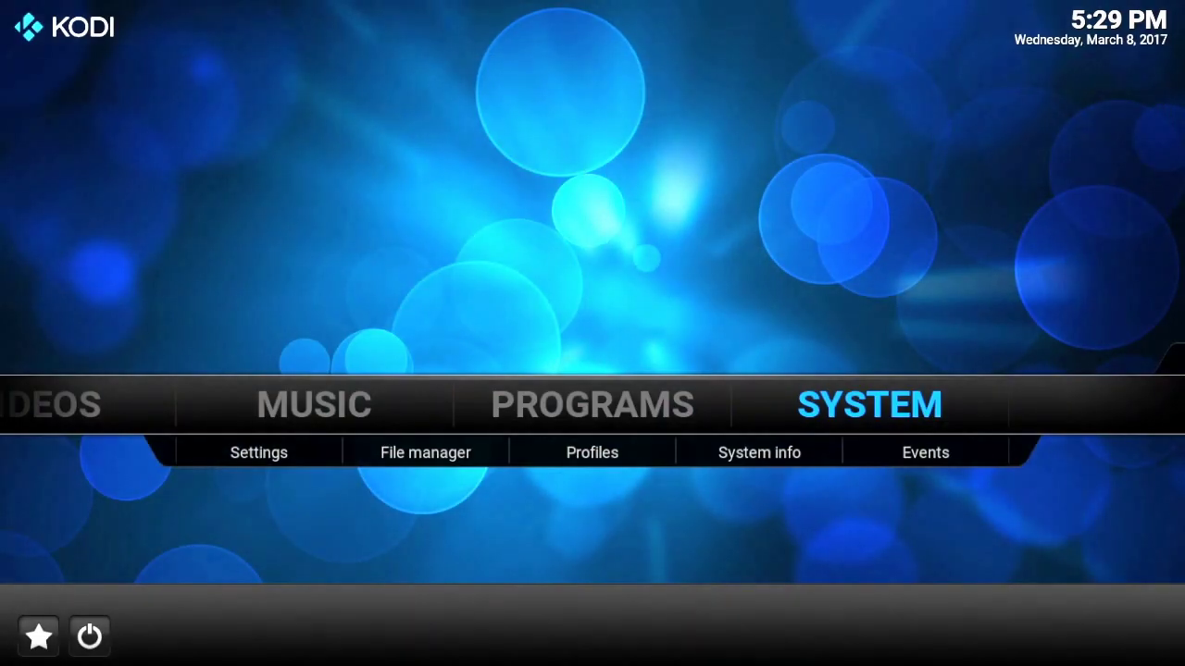
pyautogui.press('Return')
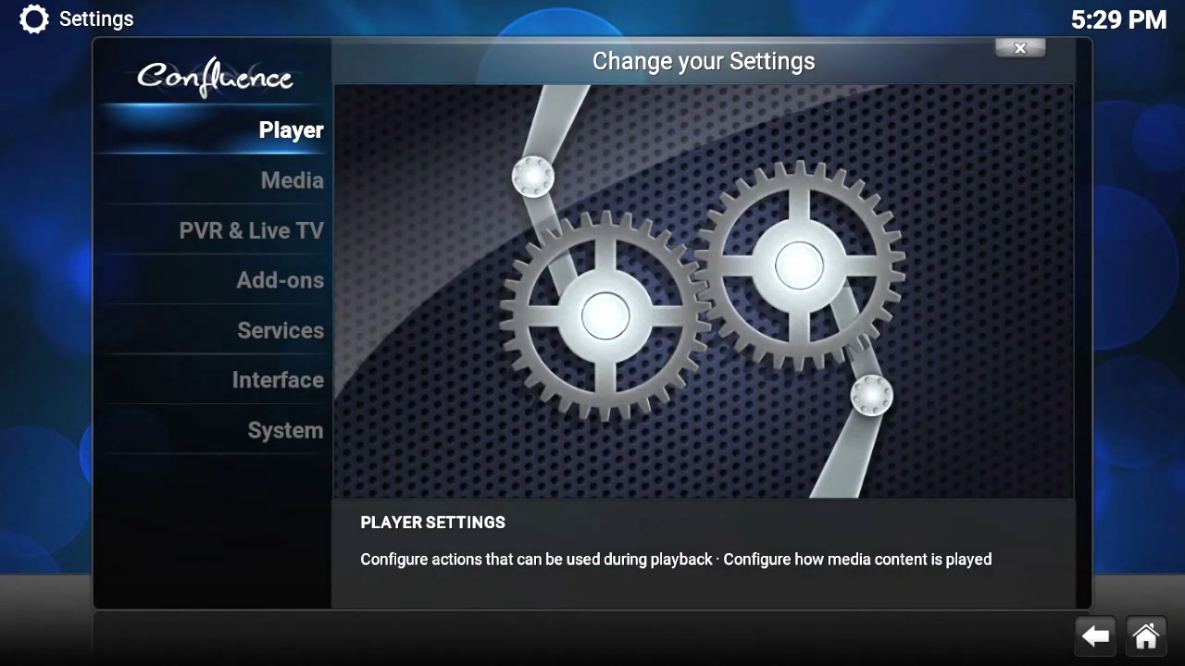
pyautogui.press('Down')
pyautogui.press('Down')
pyautogui.press('Down')
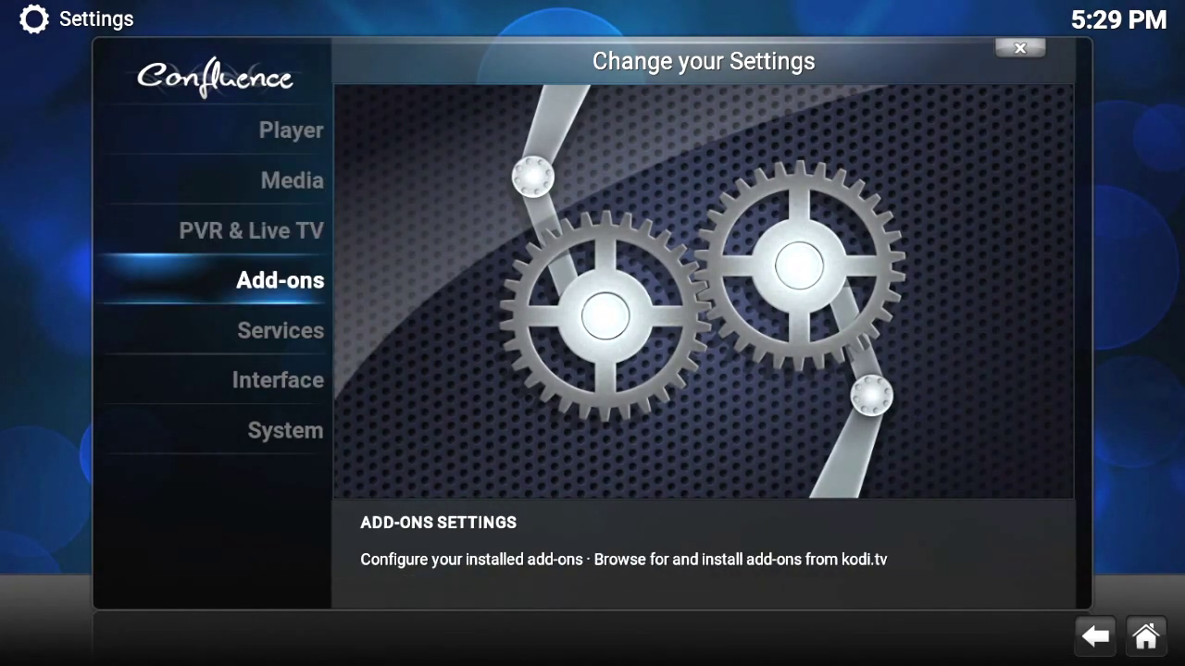
pyautogui.press('Return')
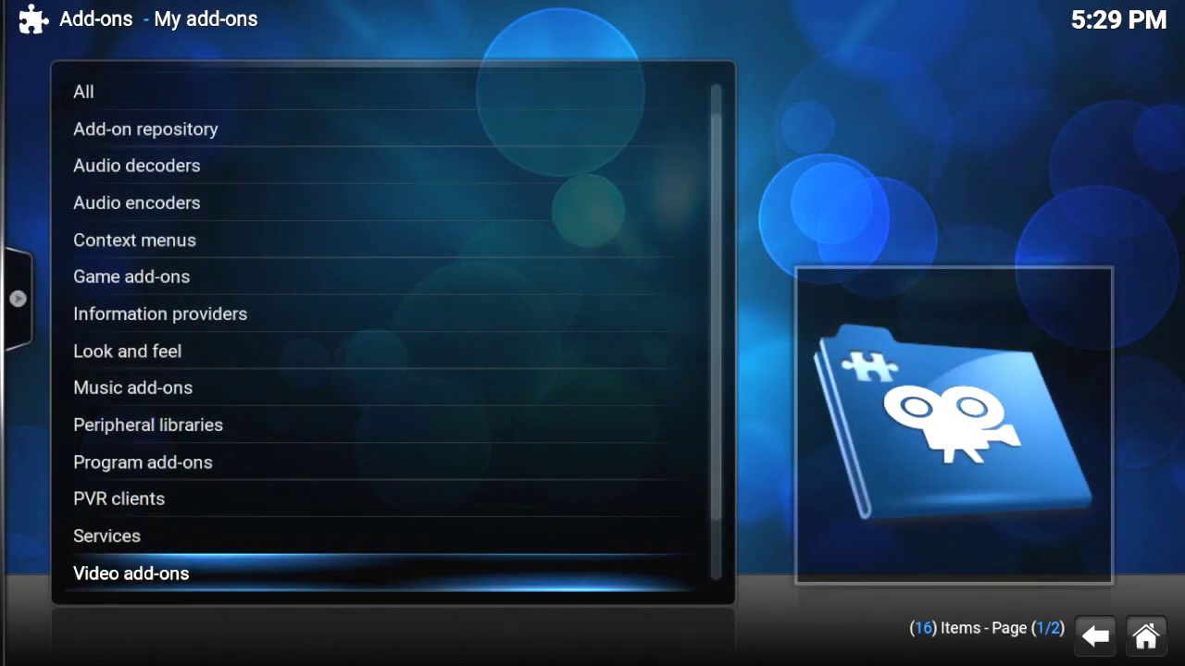
pyautogui.press('BackSpace')
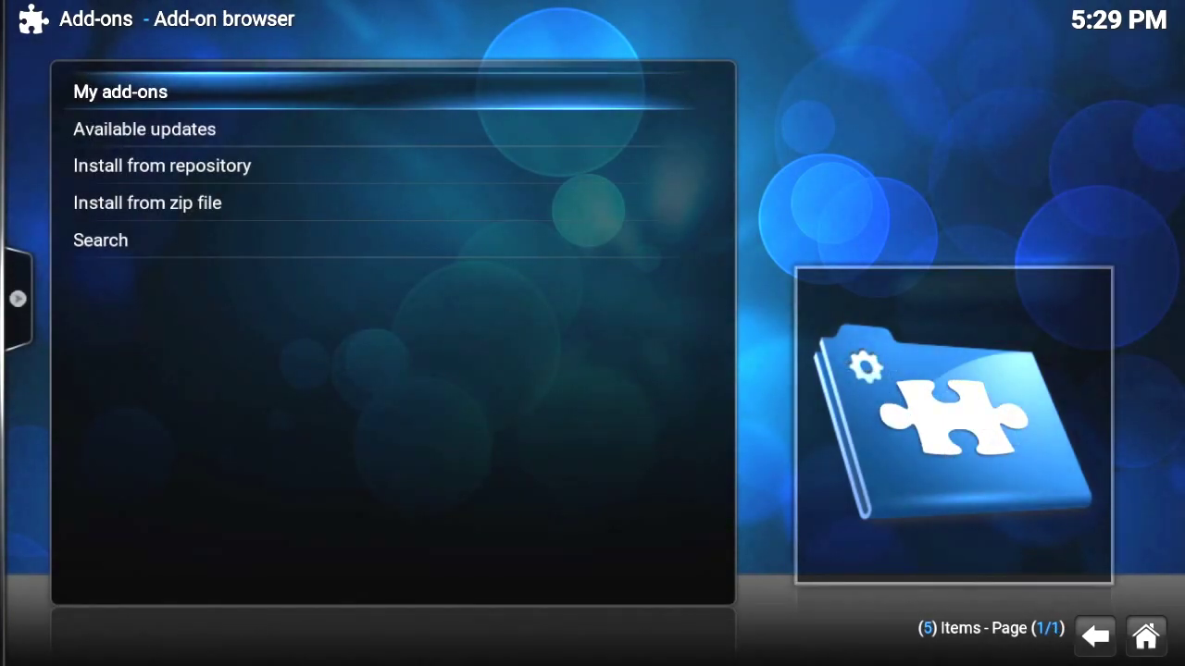
# Install repository.aresproject.zip from the repository.aresproject folder of the .ares source.
pyautogui.press('Down')
pyautogui.press('Down')
pyautogui.press('Down')
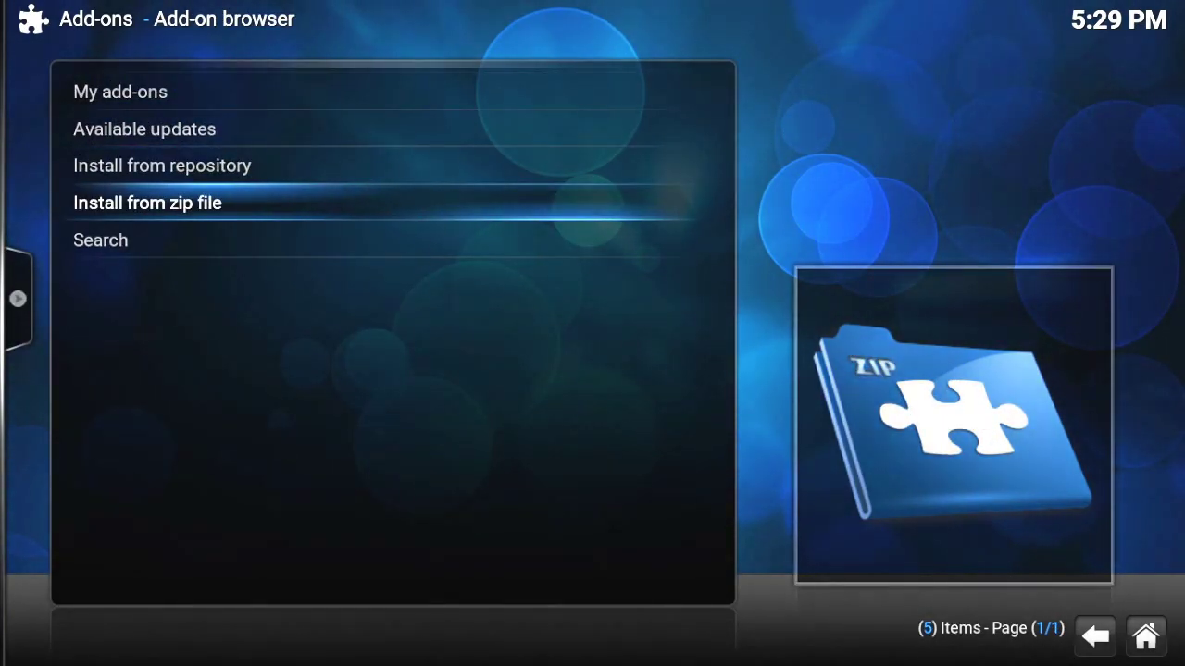
pyautogui.press('Return')
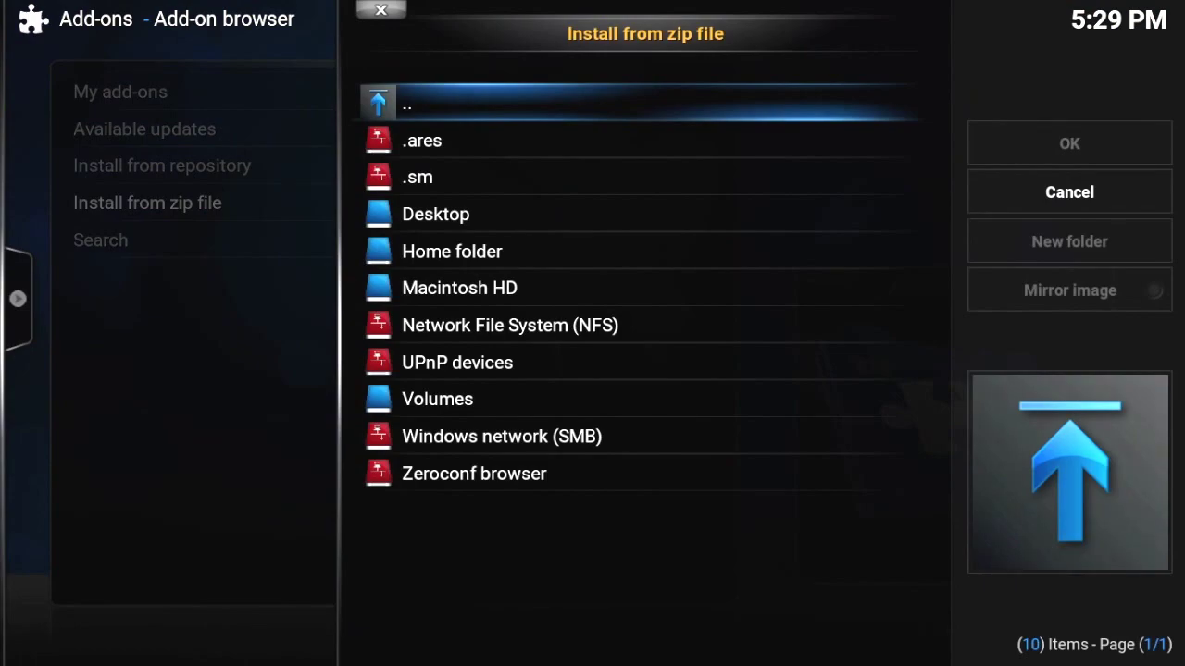
pyautogui.press('Down')
pyautogui.press('Return')
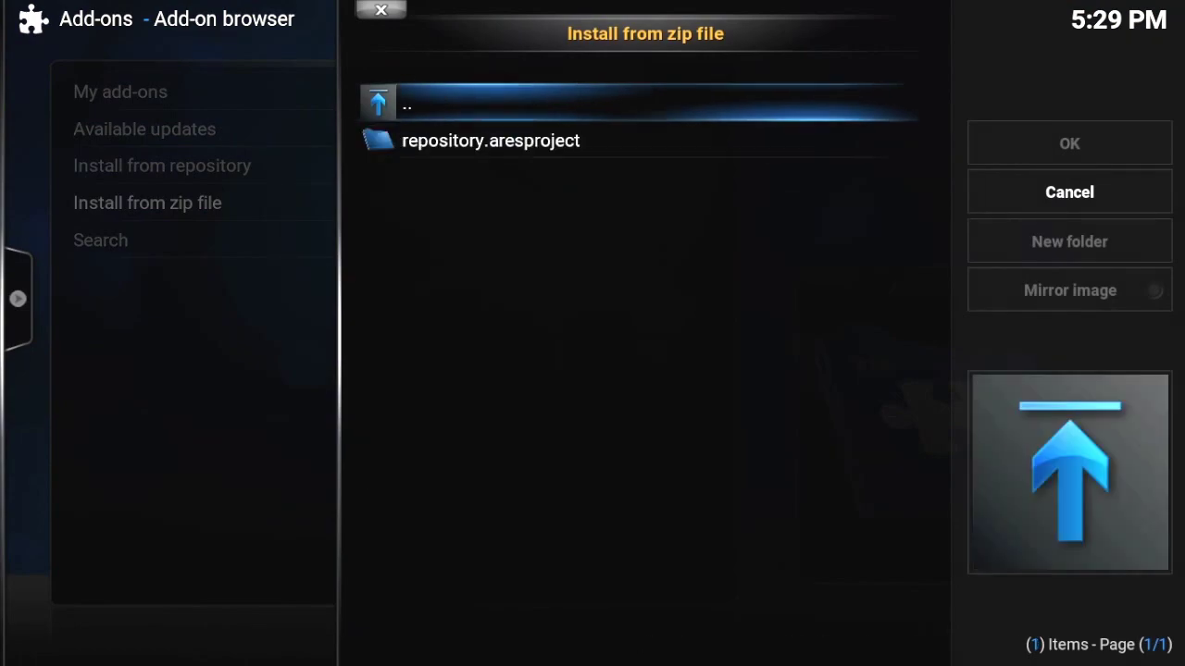
pyautogui.press('Down')
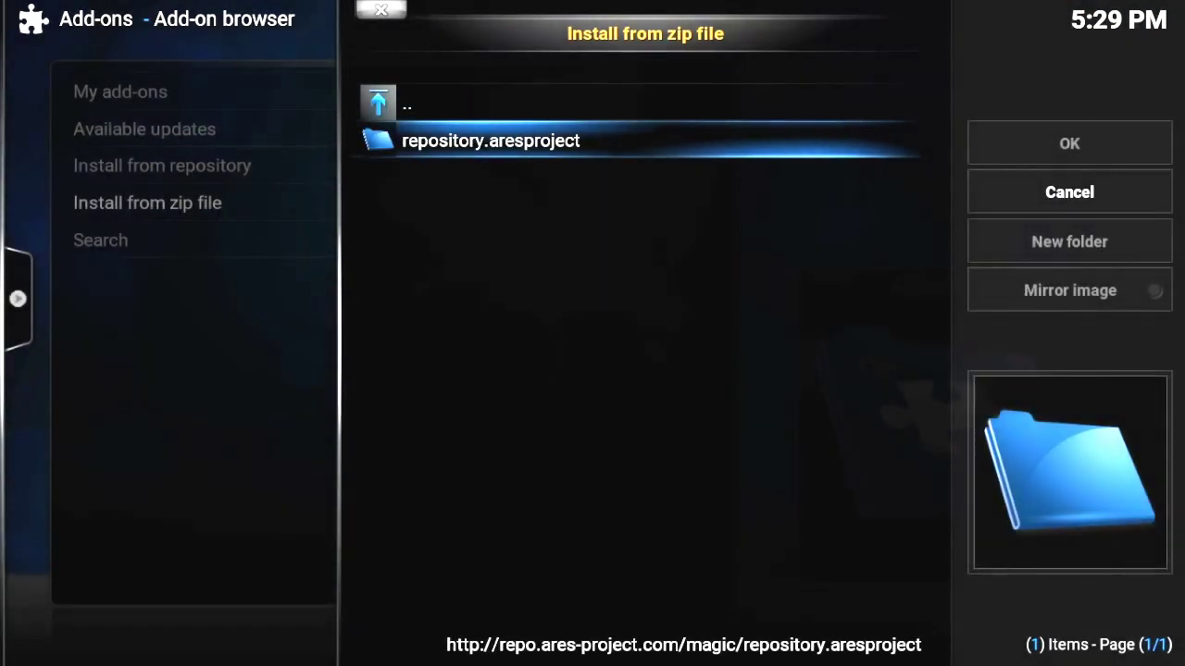
pyautogui.press('Return')
pyautogui.press('Down')
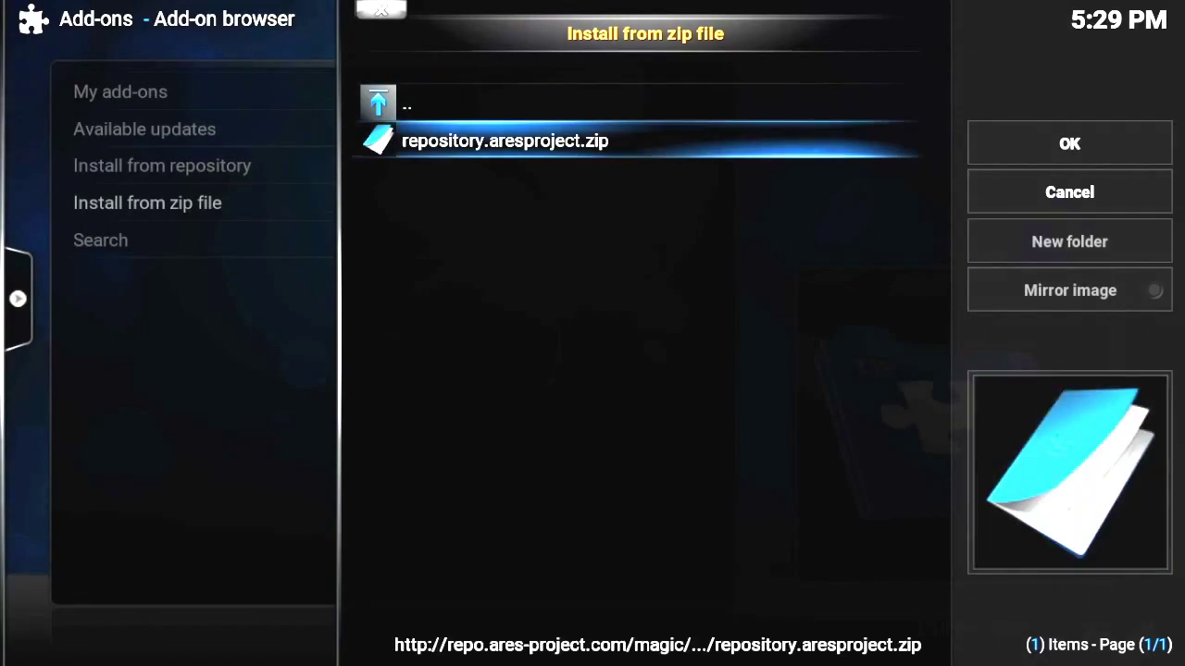
pyautogui.press('Return')
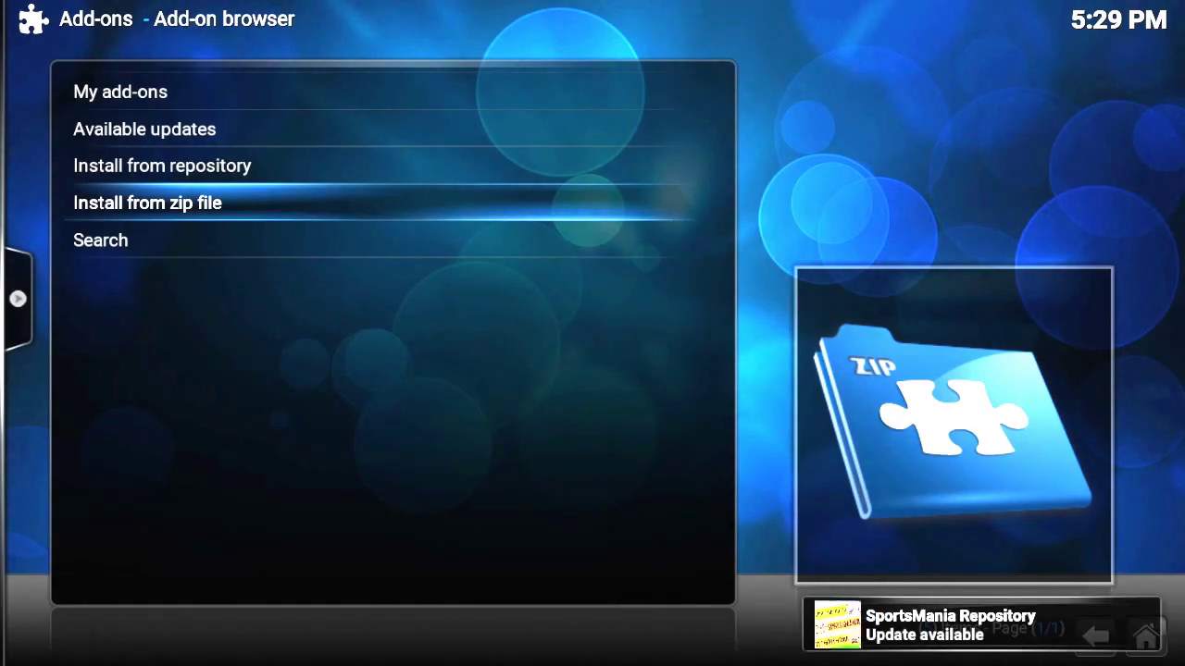
# Open the Program add-ons of the Ares Project repository for installing from a repository.
pyautogui.press('Up')
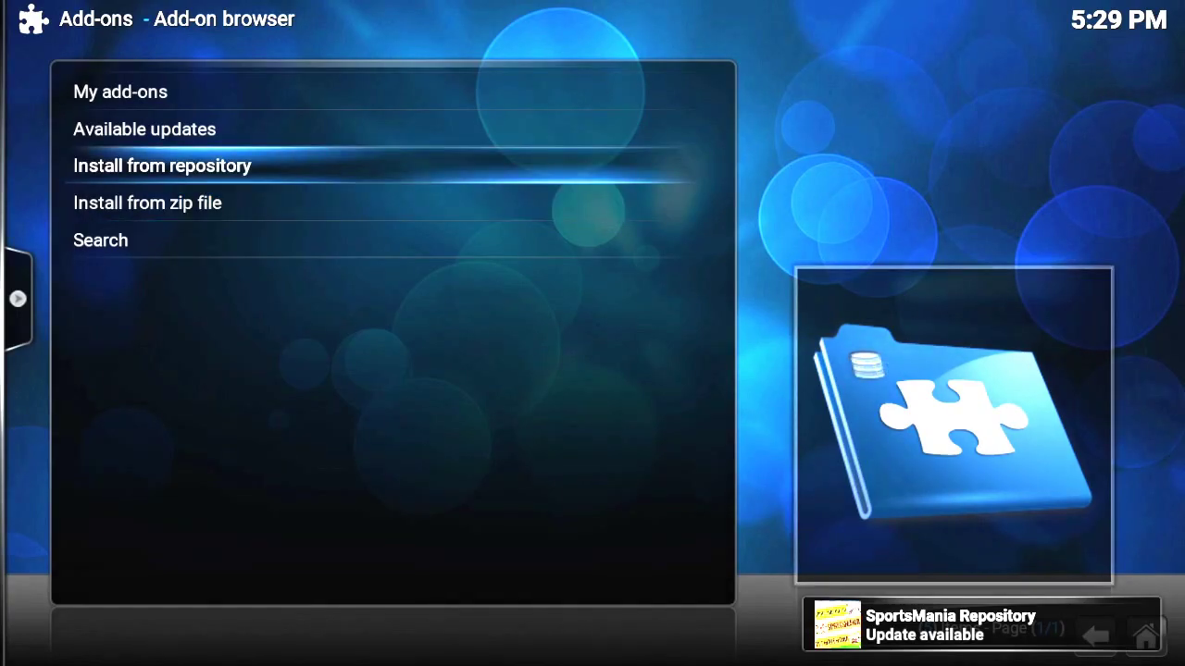
pyautogui.press('Return')
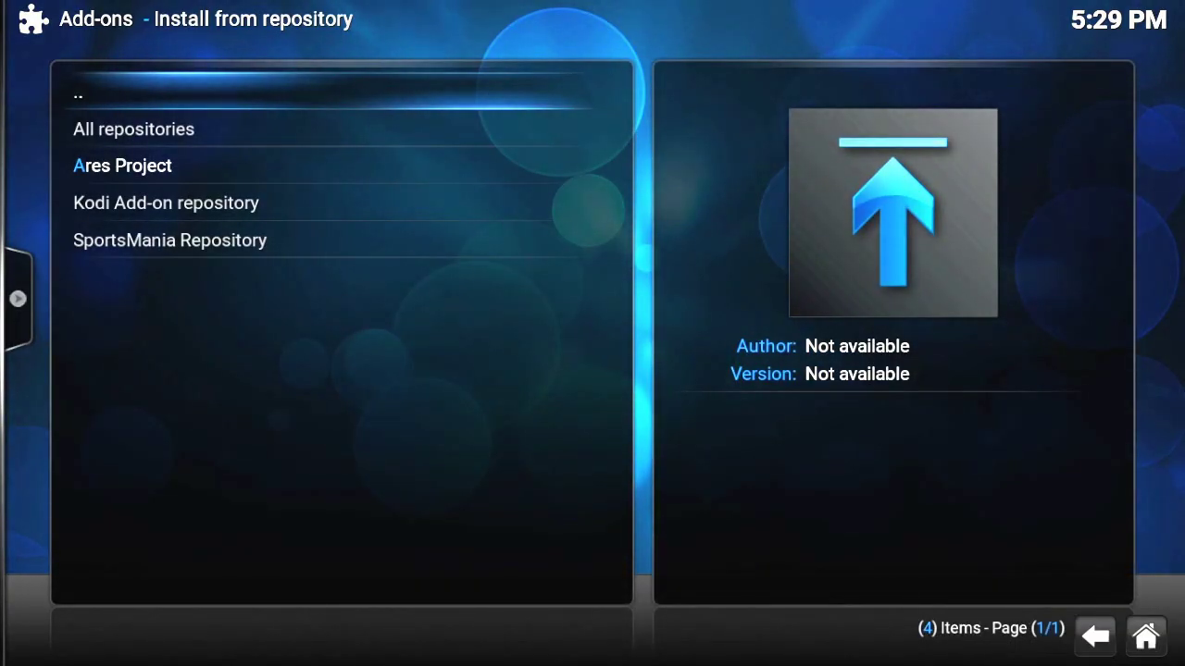
pyautogui.press('Down')
pyautogui.press('Down')
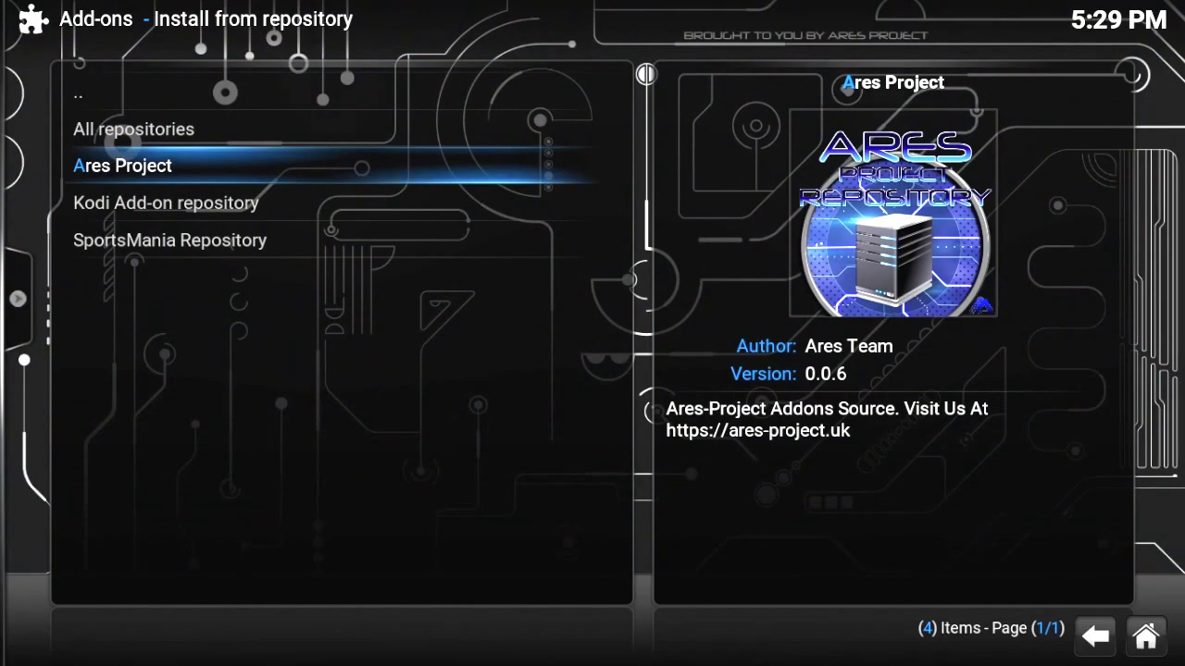
pyautogui.press('Return')
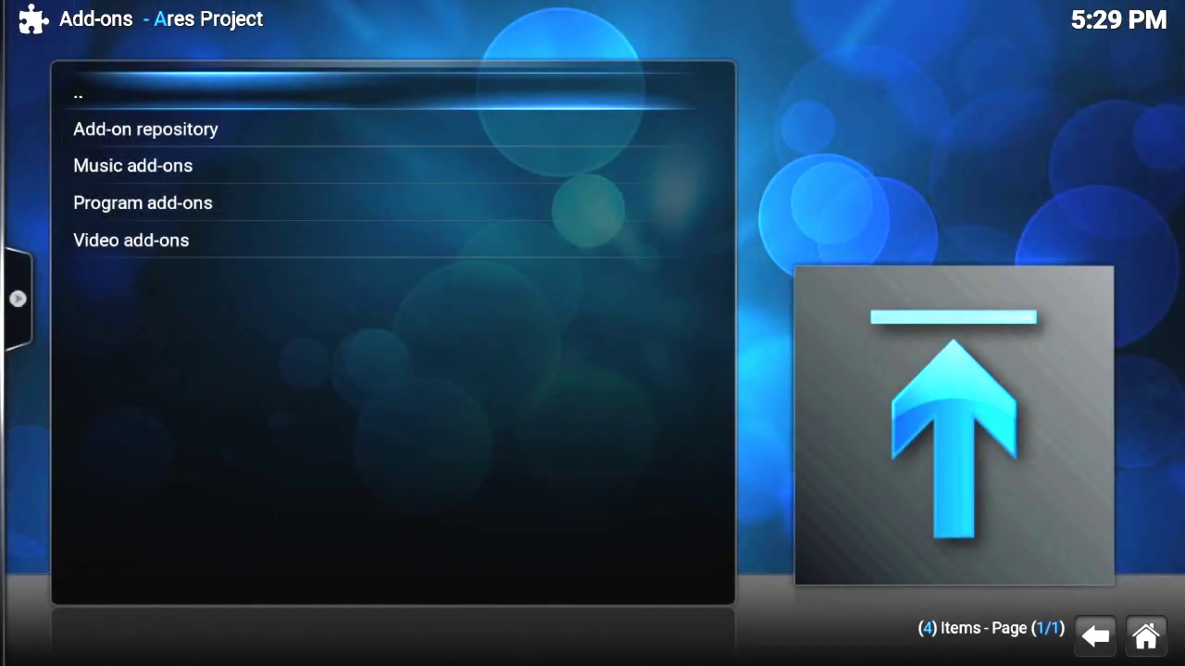
pyautogui.press('Down')
pyautogui.press('Down')
pyautogui.press('Down')
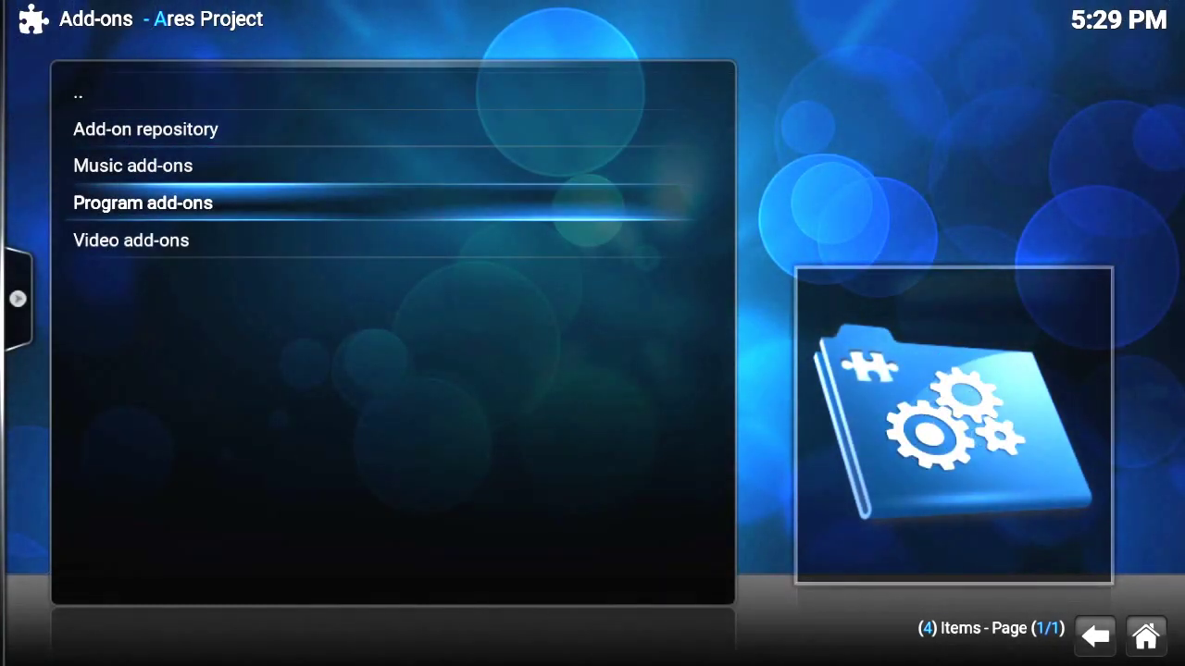
pyautogui.press('Return')
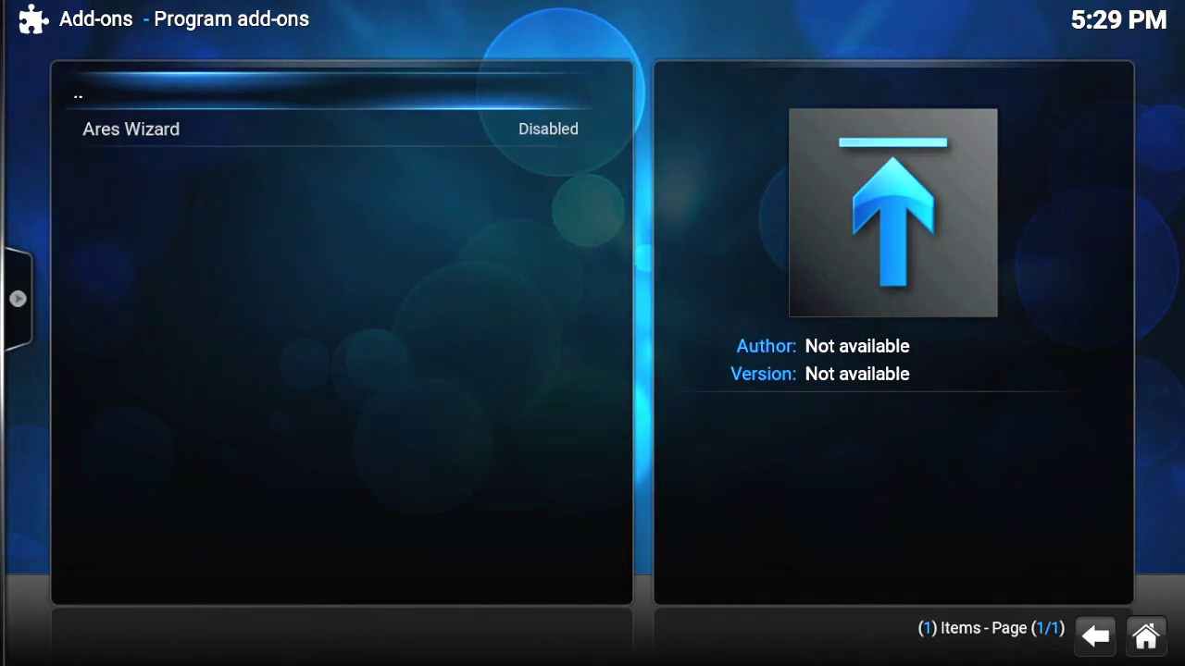
# Enable the Ares Wizard program add-on from its add-on information.
pyautogui.press('Down')
pyautogui.press('Return')
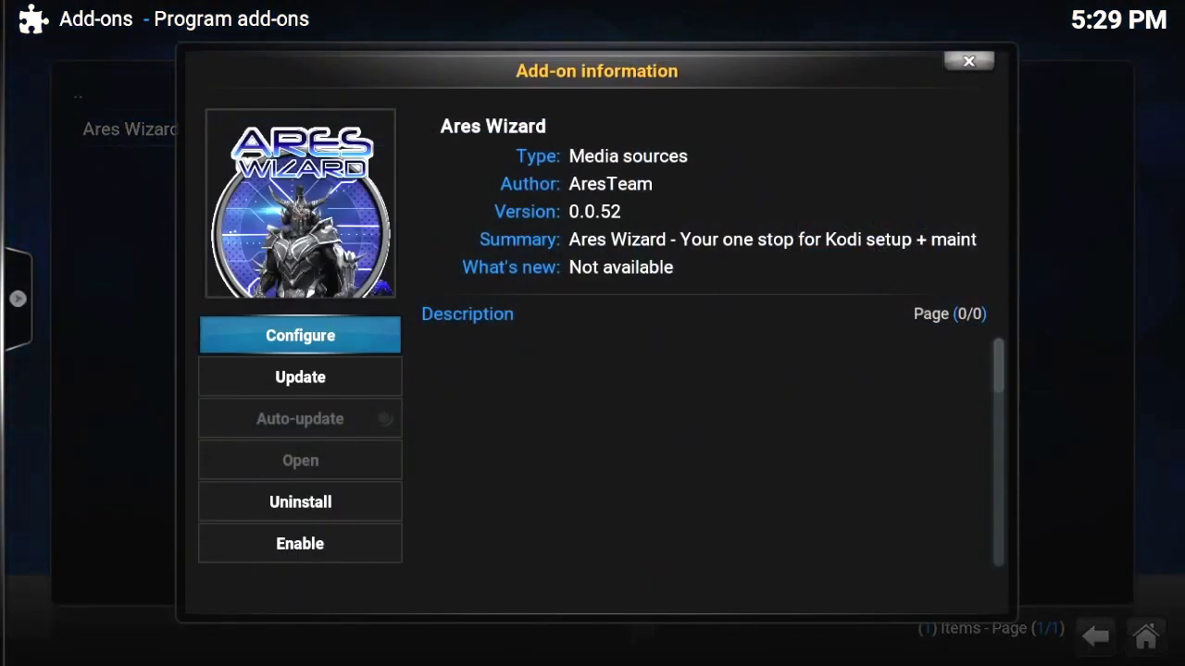
pyautogui.press('Down')
pyautogui.press('Down')
pyautogui.press('Down')
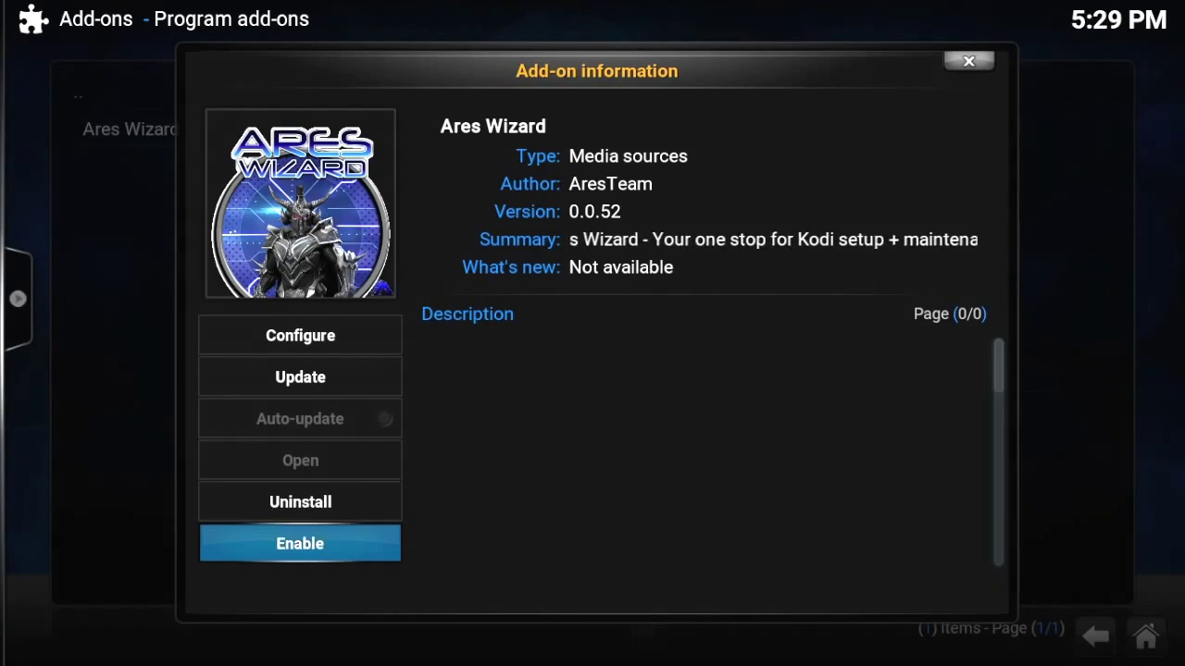
pyautogui.press('Return')
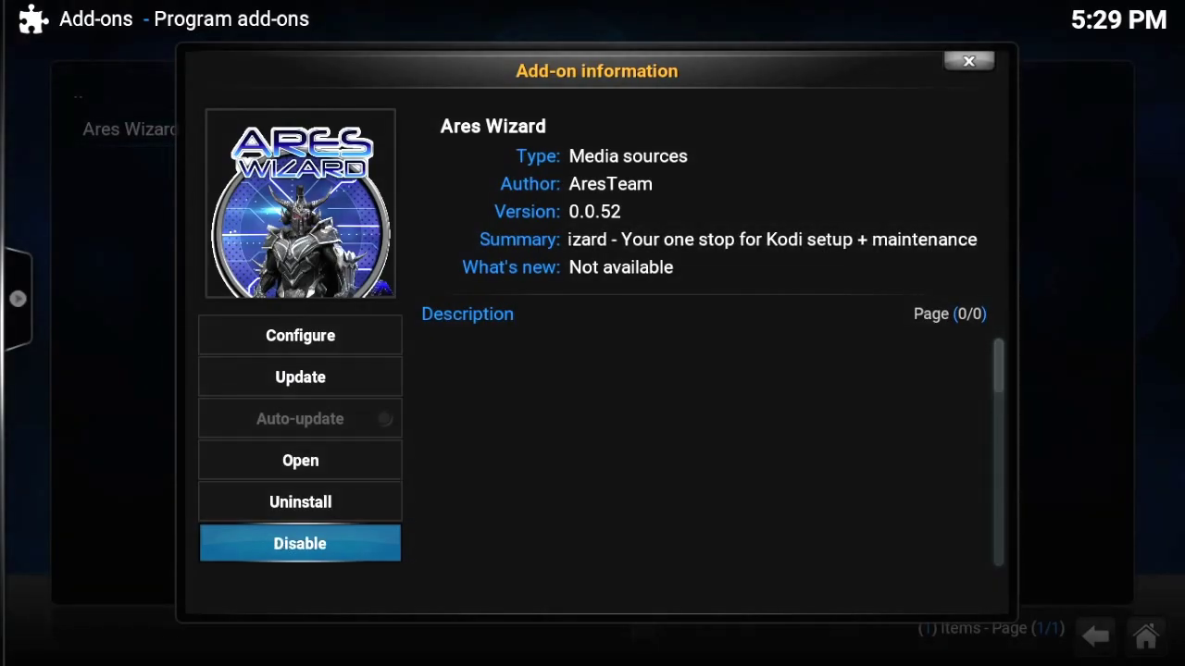
# Launch the Ares Wizard add-on and open its Browse Builds section.
pyautogui.press('Up')
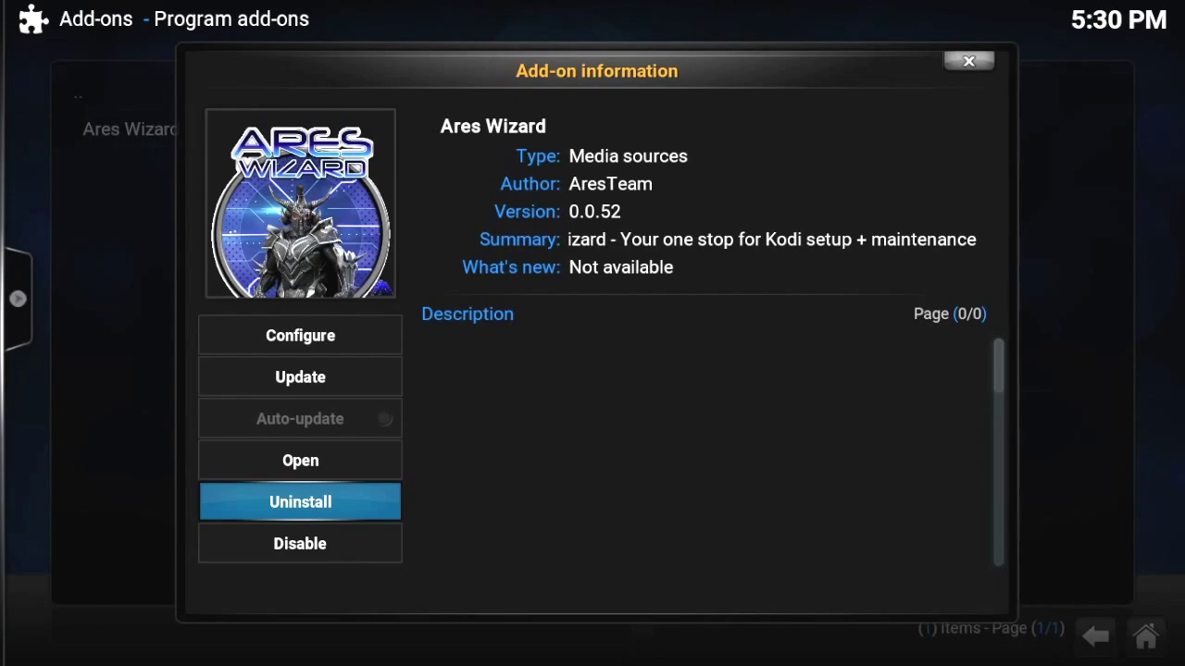
pyautogui.press('Up')
pyautogui.press('Return')
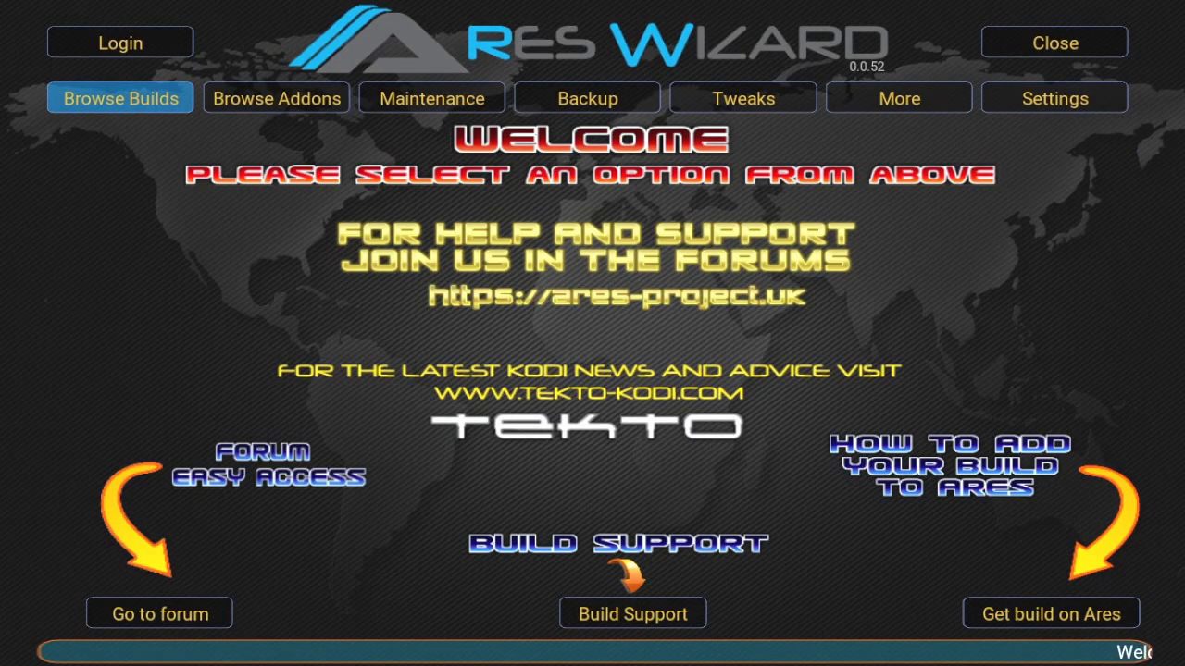
pyautogui.press('Right')
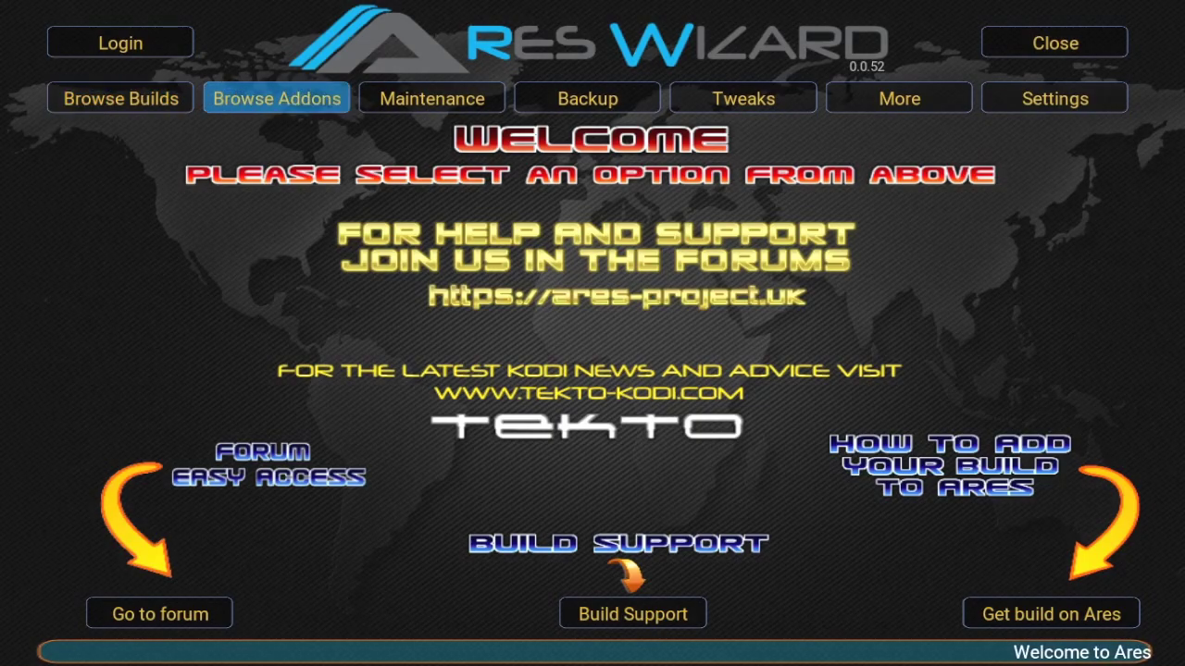
pyautogui.press('Left')
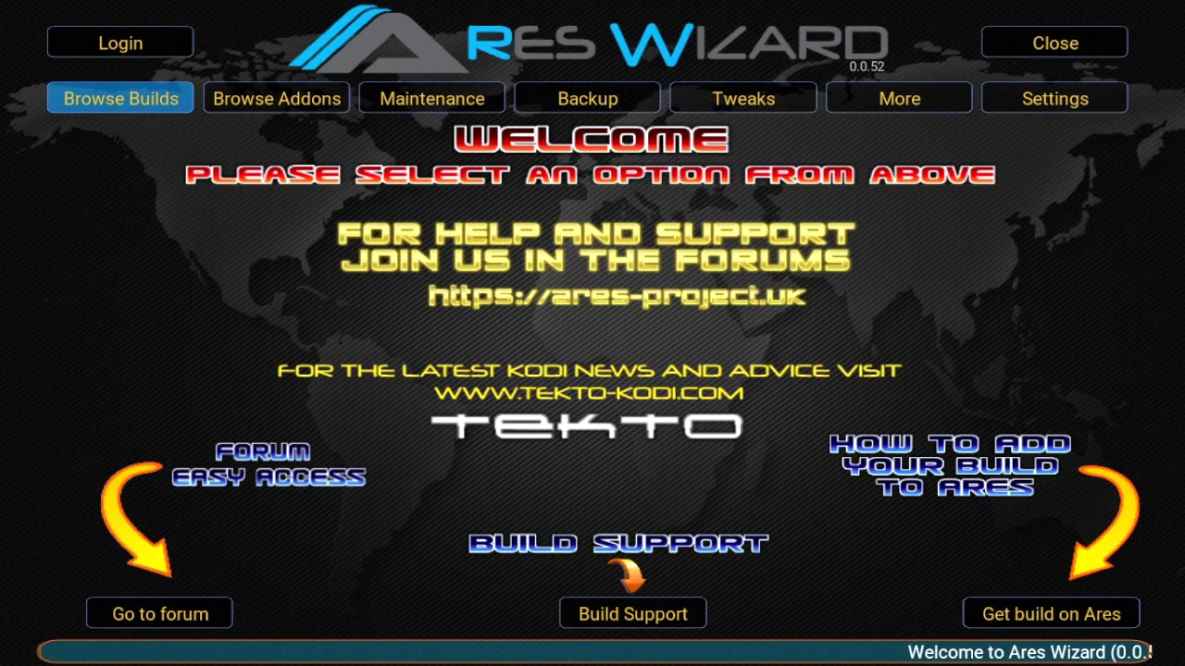
pyautogui.press('Return')
# Open als builds from the All Builds list in Browse Builds.
pyautogui.press('Down')
pyautogui.press('Down')
pyautogui.press('Down')
pyautogui.press('Down')
pyautogui.press('Down')
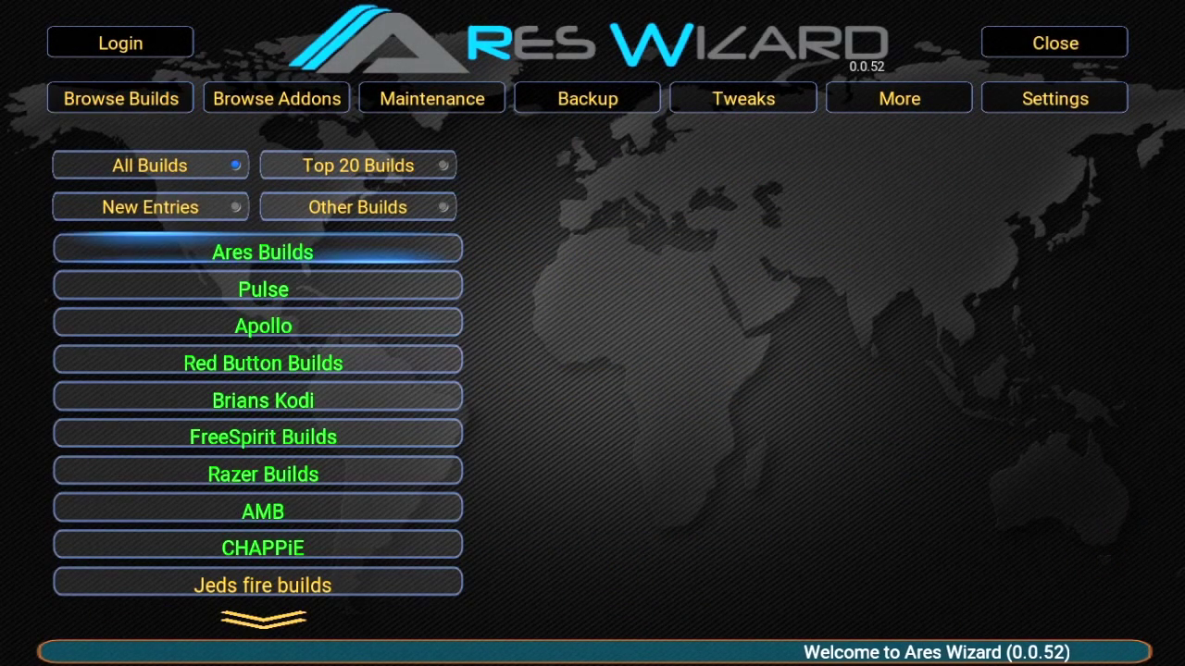
pyautogui.press('Down')
pyautogui.press('Down')
pyautogui.press('Down')
pyautogui.press('Down')
pyautogui.press('Down')
pyautogui.press('Down')
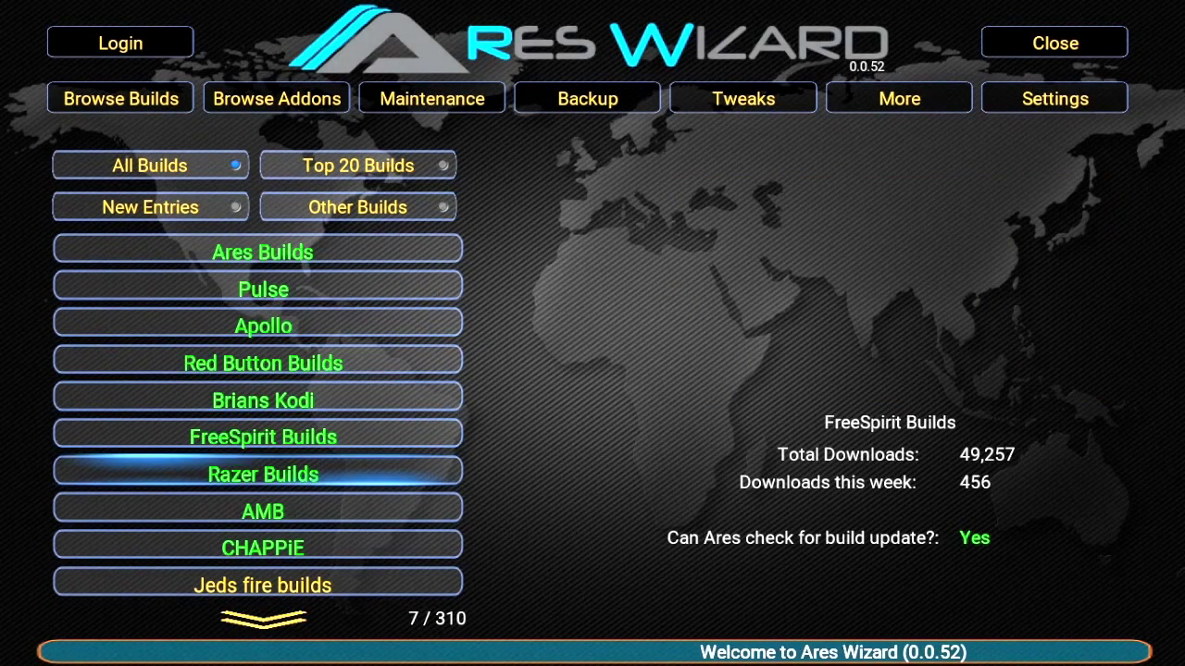
pyautogui.press('Down')
pyautogui.press('Down')
pyautogui.press('Down')
pyautogui.press('Down')
pyautogui.press('Down')
pyautogui.press('Down')
pyautogui.press('Down')
pyautogui.press('Down')
pyautogui.press('Down')
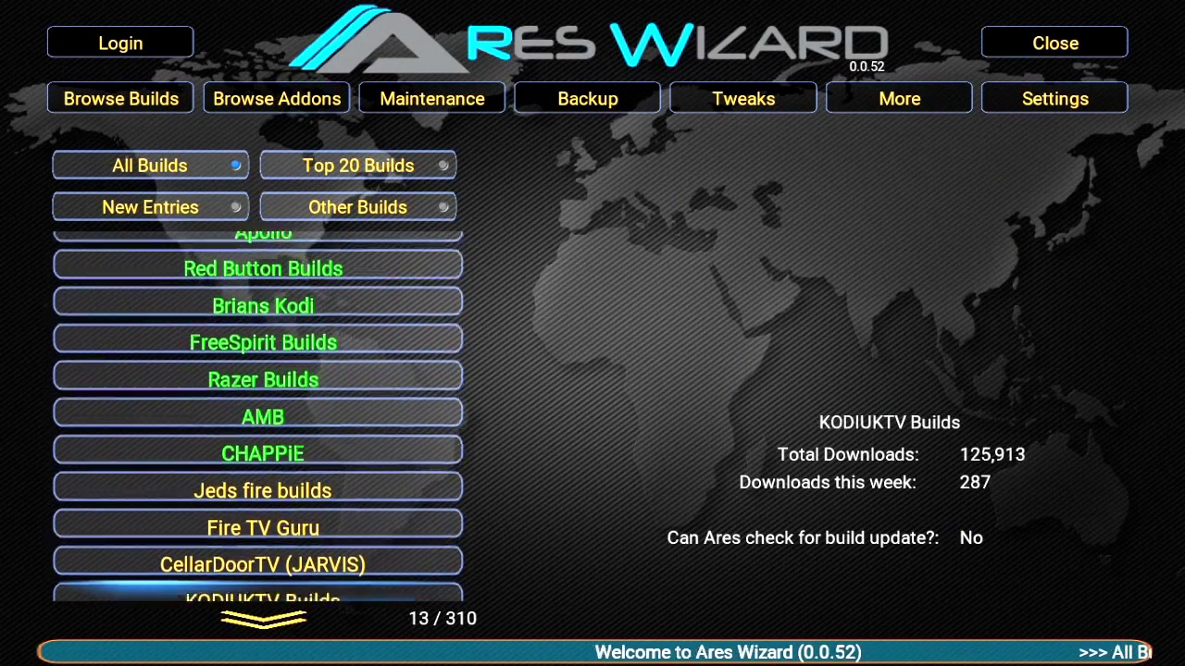
pyautogui.press('Down')
pyautogui.press('Down')
pyautogui.press('Down')
pyautogui.press('Down')
pyautogui.press('Down')
pyautogui.press('Down')
pyautogui.press('Down')
pyautogui.press('Down')
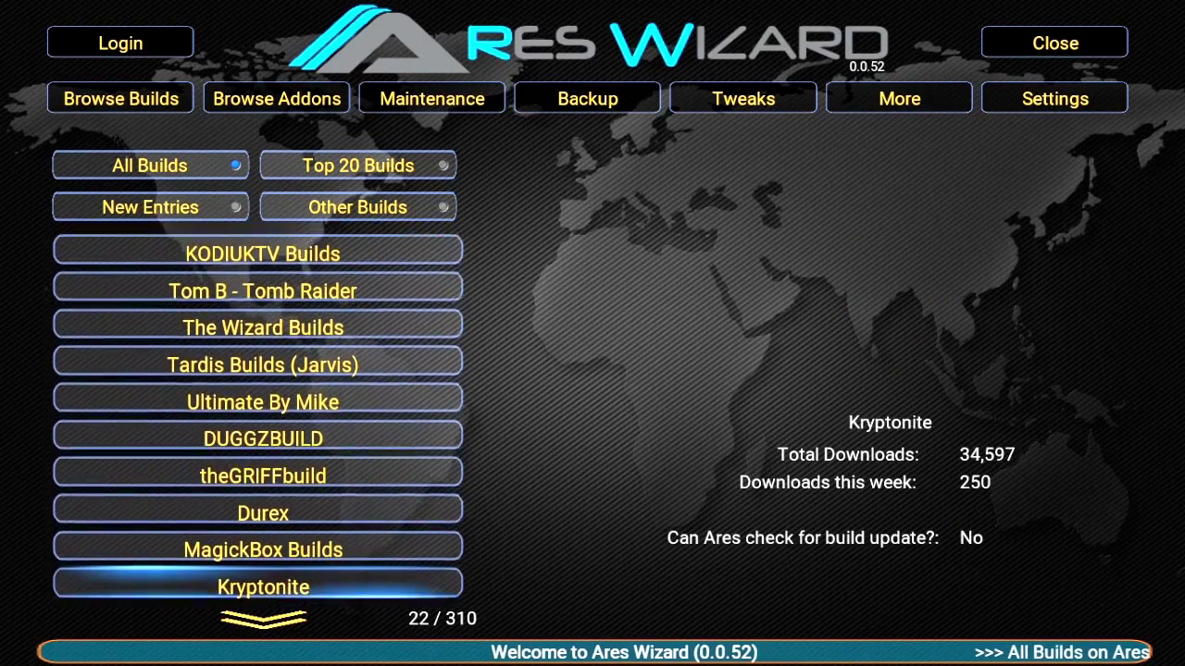
pyautogui.press('Down')
pyautogui.press('Down')
pyautogui.press('Down')
pyautogui.press('Down')
pyautogui.press('Down')
pyautogui.press('Down')
pyautogui.press('Down')
pyautogui.press('Down')
pyautogui.press('Down')
pyautogui.press('Down')
pyautogui.press('Down')
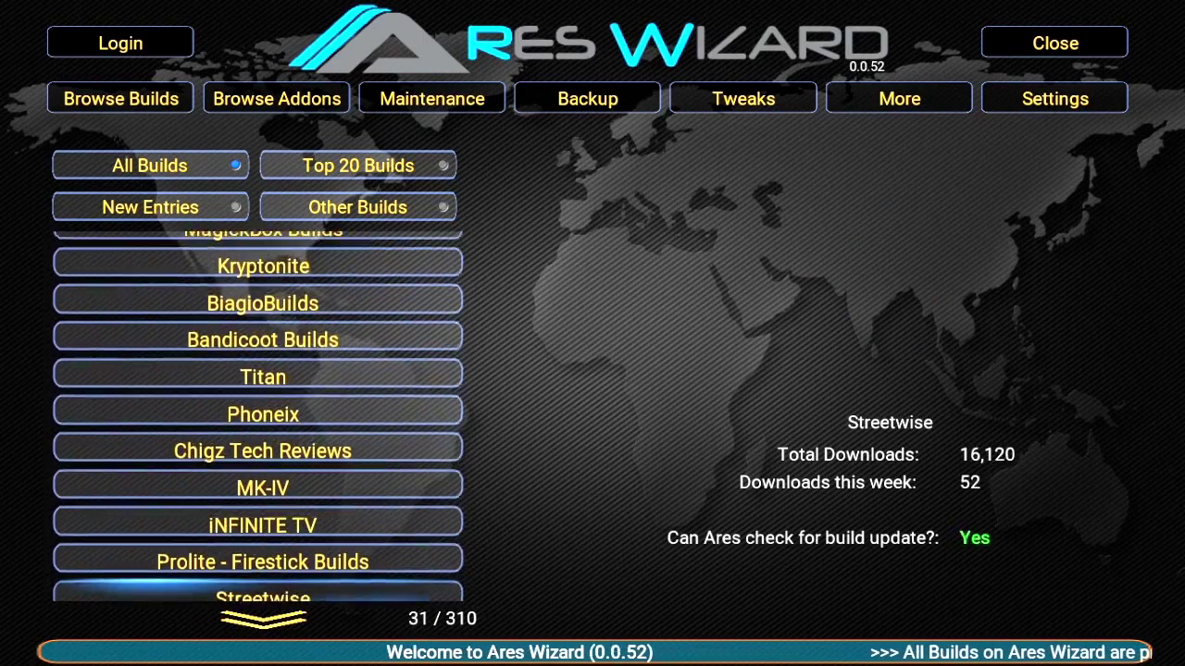
pyautogui.press('Down')
pyautogui.press('Down')
pyautogui.press('Down')
pyautogui.press('Down')
pyautogui.press('Down')
pyautogui.press('Down')
pyautogui.press('Down')
pyautogui.press('Down')
pyautogui.press('Down')
pyautogui.press('Down')
pyautogui.press('Down')
pyautogui.press('Down')
pyautogui.press('Down')
pyautogui.press('Down')
pyautogui.press('Down')
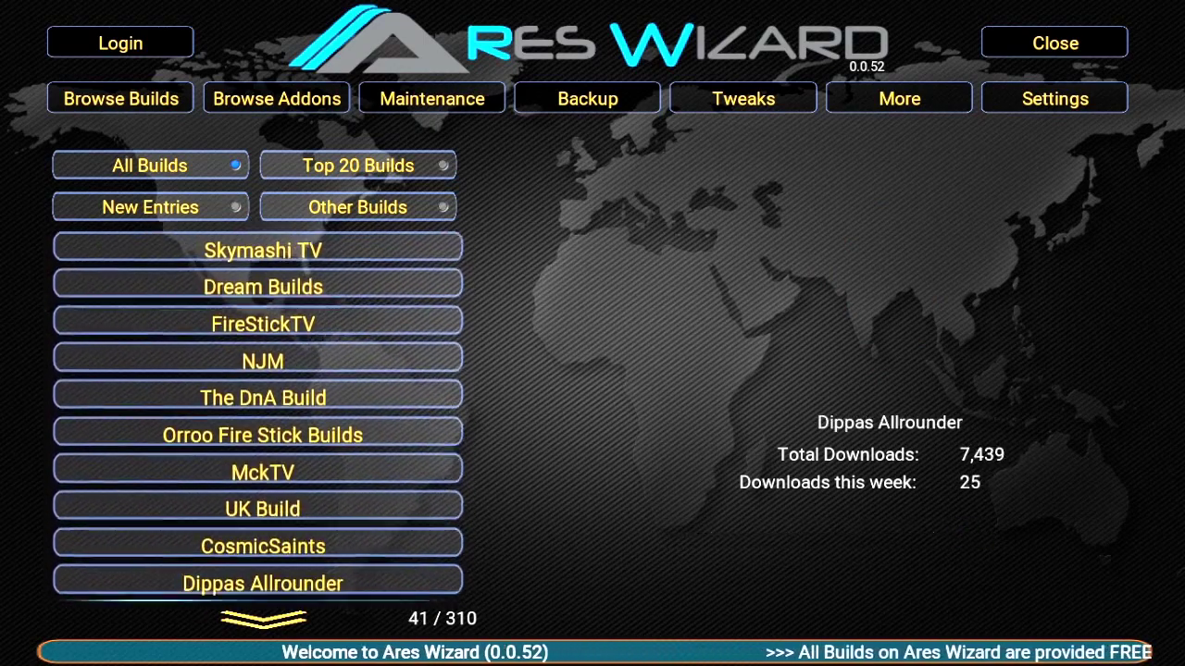
pyautogui.press('Down')
pyautogui.press('Down')
pyautogui.press('Down')
pyautogui.press('Down')
pyautogui.press('Down')
pyautogui.press('Down')
pyautogui.press('Down')
pyautogui.press('Down')
pyautogui.press('Down')
pyautogui.press('Down')
pyautogui.press('Down')
pyautogui.press('Down')
pyautogui.press('Down')
pyautogui.press('Down')
pyautogui.press('Down')
pyautogui.press('Down')
pyautogui.press('Down')
pyautogui.press('Down')
pyautogui.press('Down')
pyautogui.press('Down')
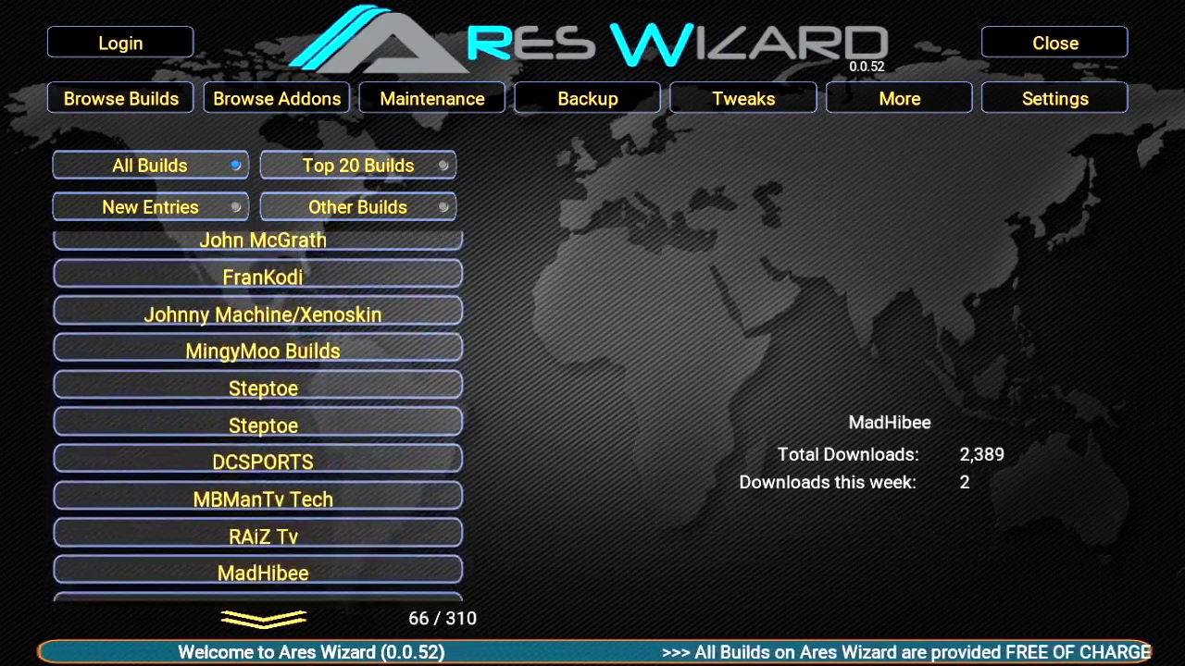
pyautogui.press('Down')
pyautogui.press('Down')
pyautogui.press('Down')
pyautogui.press('Down')
pyautogui.press('Down')
pyautogui.press('Down')
pyautogui.press('Down')
pyautogui.press('Down')
pyautogui.press('Down')
pyautogui.press('Down')
pyautogui.press('Down')
pyautogui.press('Down')
pyautogui.press('Down')
pyautogui.press('Down')
pyautogui.press('Down')
pyautogui.press('Down')
pyautogui.press('Down')
pyautogui.press('Down')
pyautogui.press('Down')
pyautogui.press('Down')
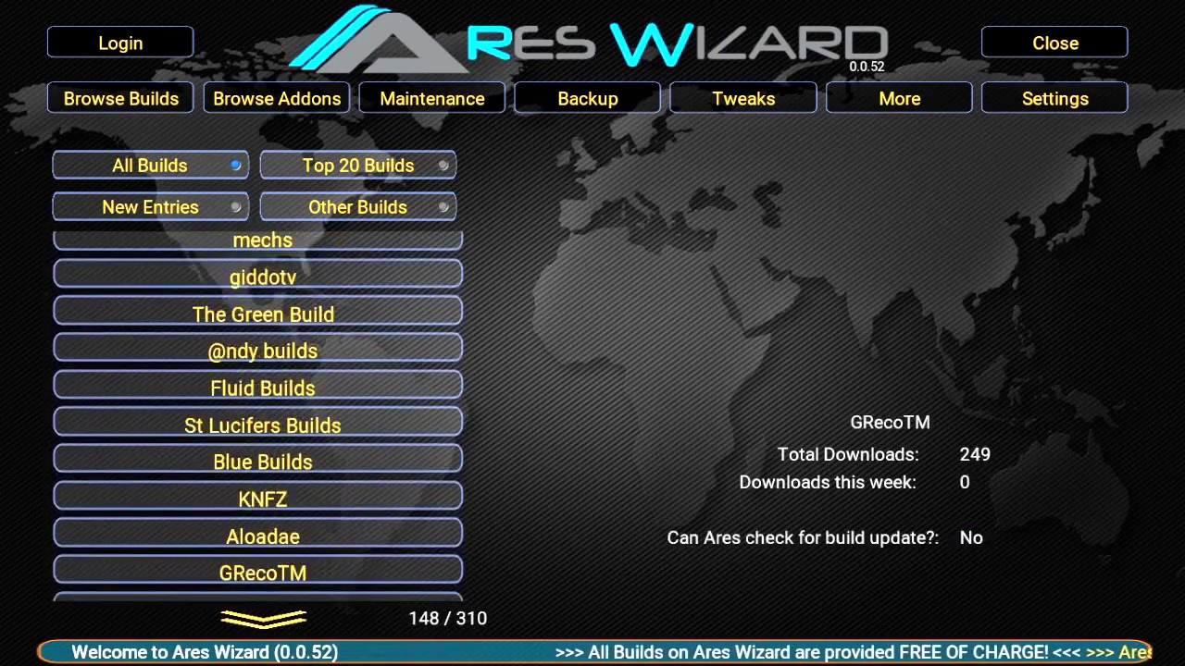
pyautogui.press('Down')
pyautogui.press('Down')
pyautogui.press('Down')
pyautogui.press('Down')
pyautogui.press('Down')
pyautogui.press('Down')
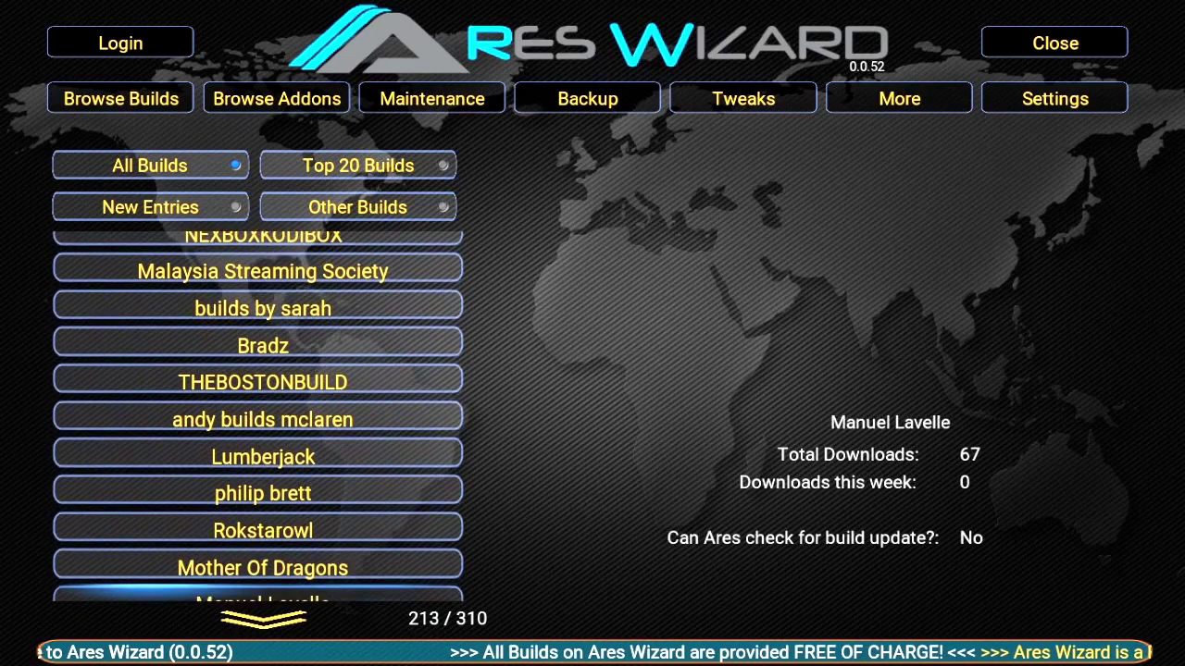
pyautogui.press('Down')
pyautogui.press('Down')
pyautogui.press('Down')
pyautogui.press('Down')
pyautogui.press('Down')
pyautogui.press('Down')
pyautogui.press('Down')
pyautogui.press('Down')
pyautogui.press('Down')
pyautogui.press('Down')
pyautogui.press('Down')
pyautogui.press('Down')
pyautogui.press('Down')
pyautogui.press('Down')
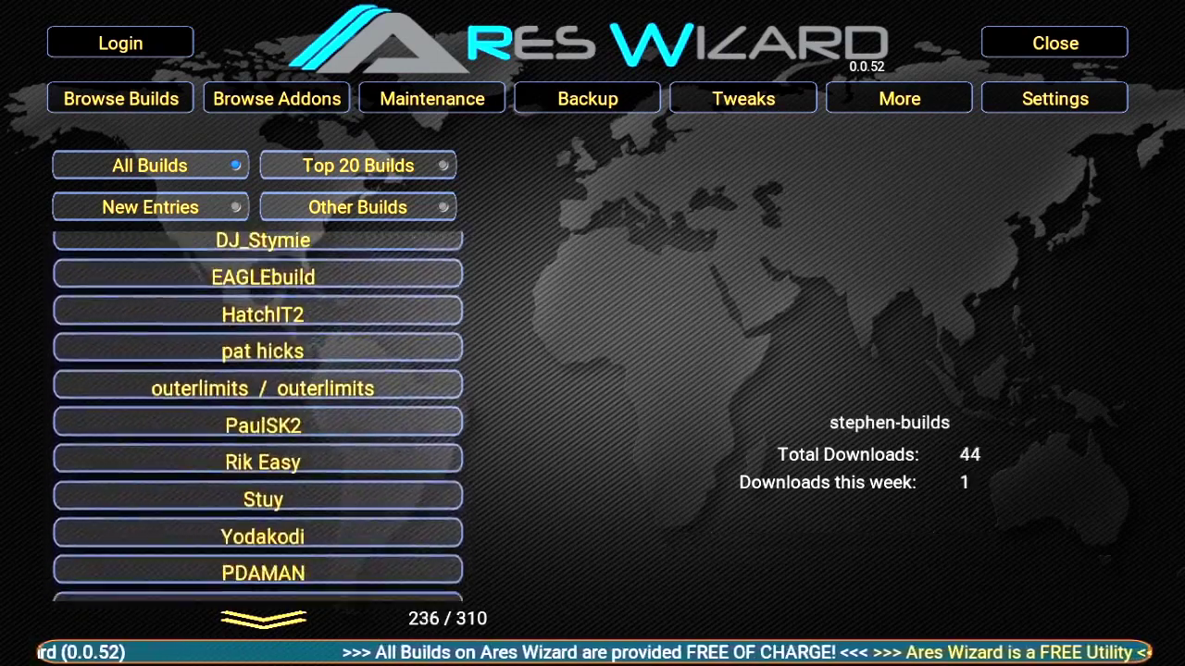
pyautogui.press('Down')
pyautogui.press('Down')
pyautogui.press('Down')
pyautogui.press('Down')
pyautogui.press('Down')
pyautogui.press('Down')
pyautogui.press('Down')
pyautogui.press('Down')
pyautogui.press('Down')
pyautogui.press('Down')
pyautogui.press('Down')
pyautogui.press('Down')
pyautogui.press('Down')
pyautogui.press('Down')
pyautogui.press('Down')
pyautogui.press('Down')
pyautogui.press('Down')
pyautogui.press('Down')
pyautogui.press('Down')
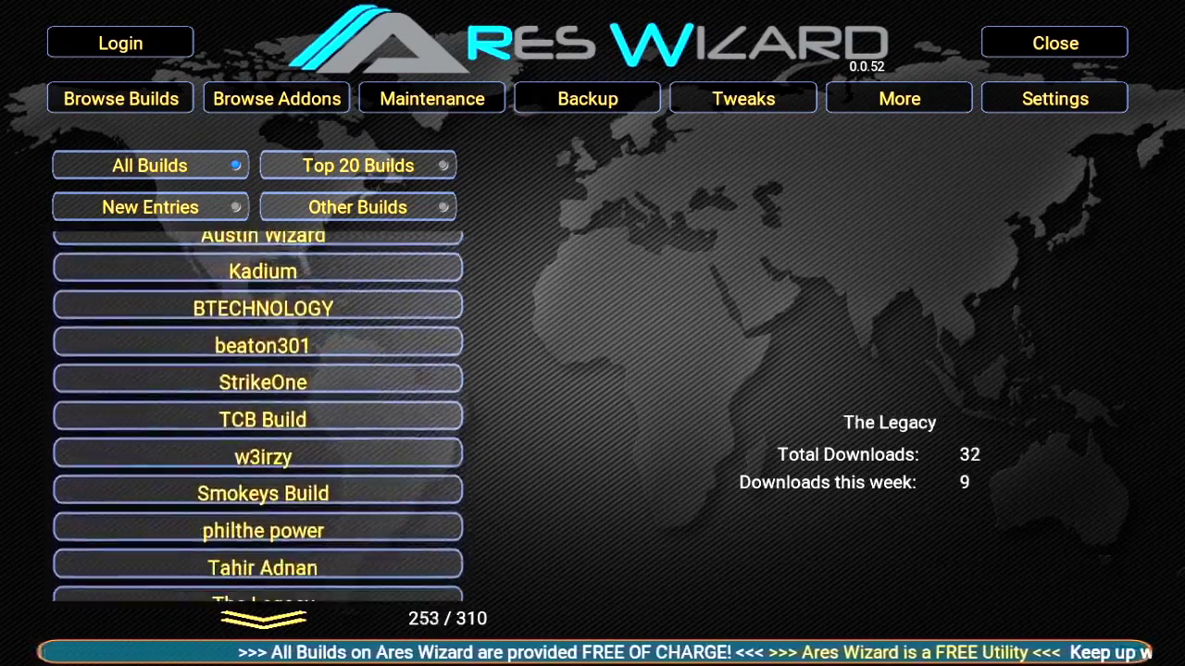
pyautogui.press('Down')
pyautogui.press('Down')
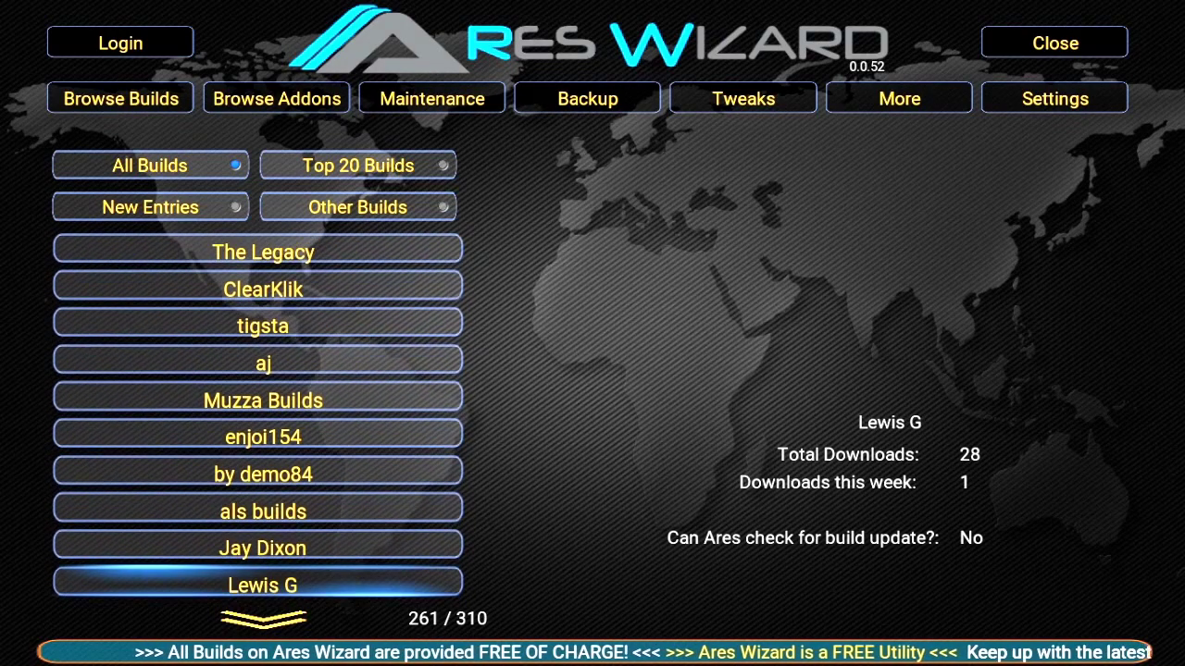
pyautogui.press('Up')
pyautogui.press('Up')
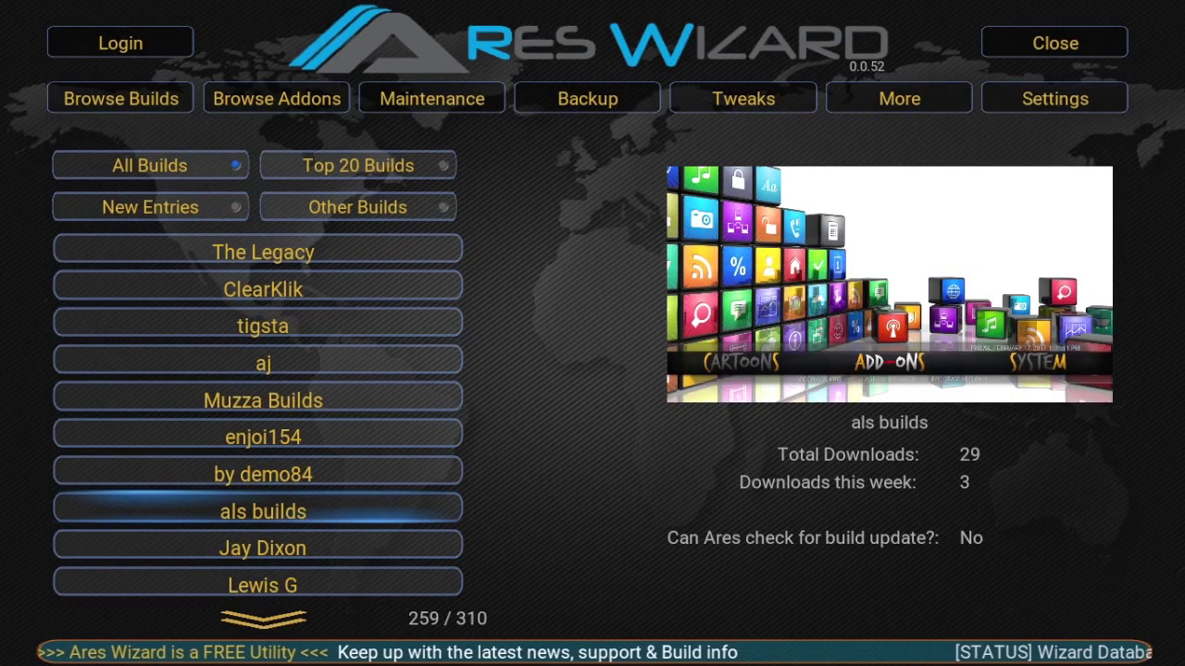
pyautogui.press('Return')
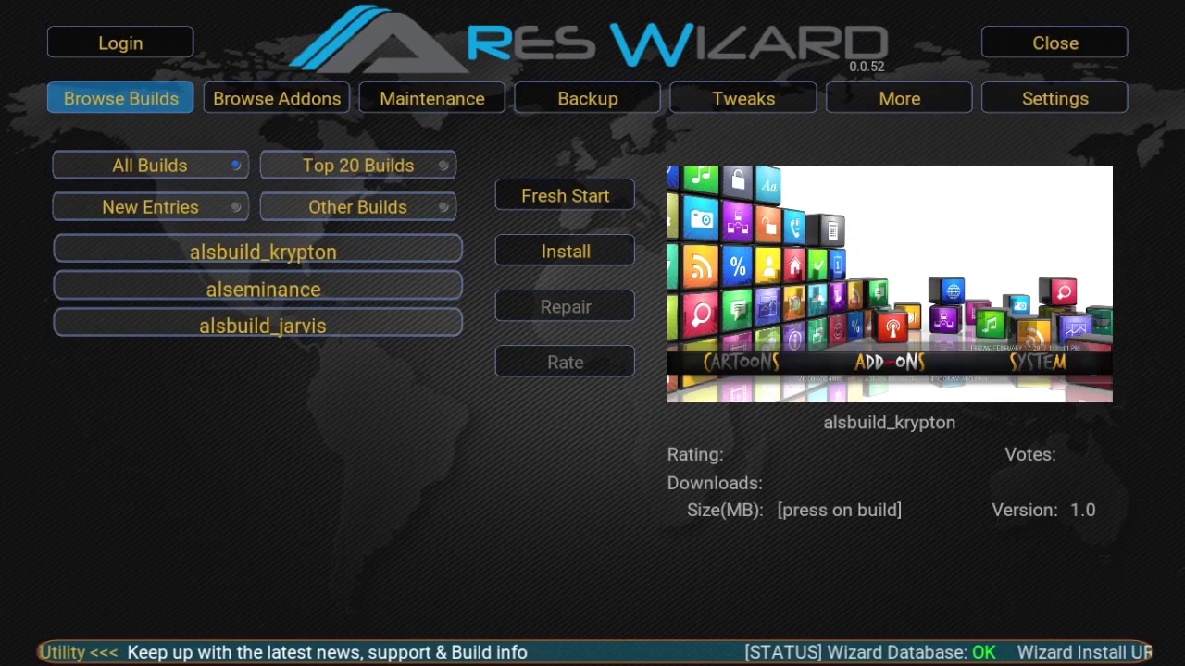
# Examine the details of the alsbuild_krypton, alseminance and alsbuild_jarvis builds.
pyautogui.click(263, 252)
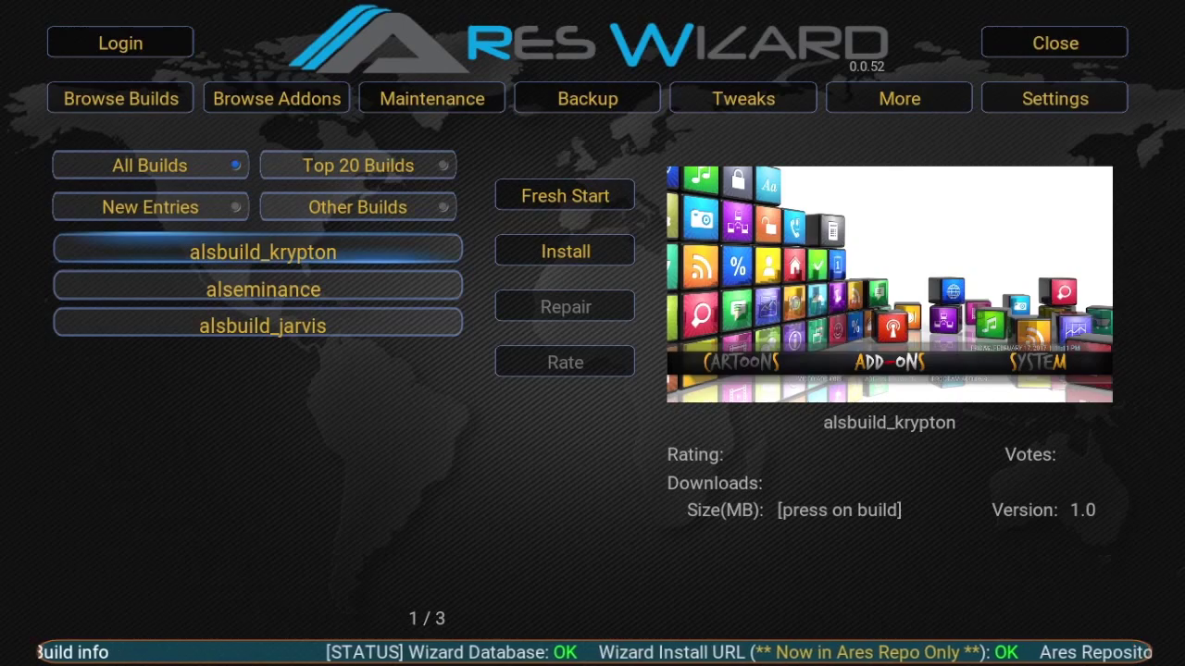
pyautogui.click(263, 289)
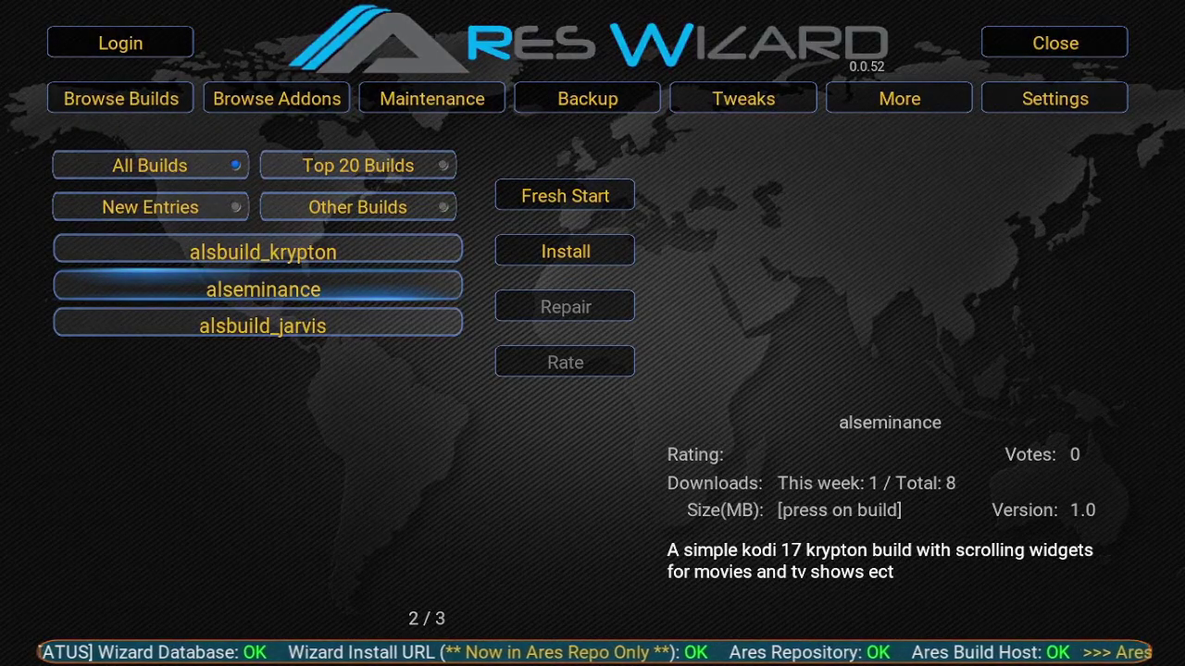
pyautogui.click(263, 326)
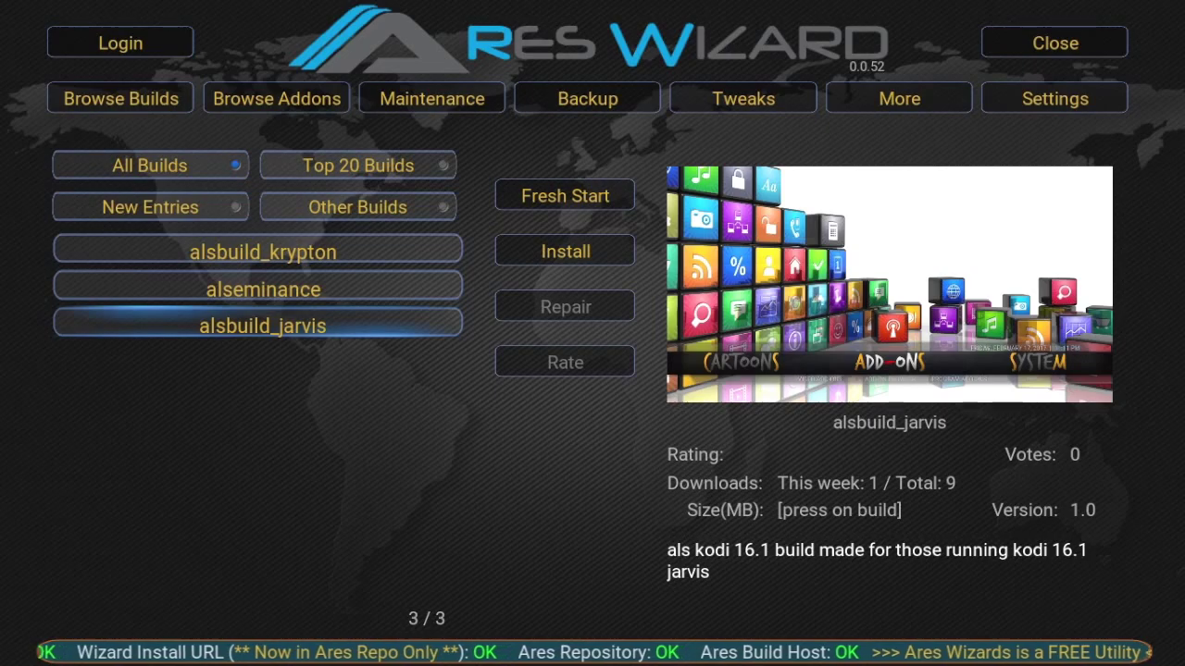
# Install the alsbuild_krypton build without a fresh start, declining the skin and profile backup.
pyautogui.click(263, 289)
pyautogui.click(263, 252)
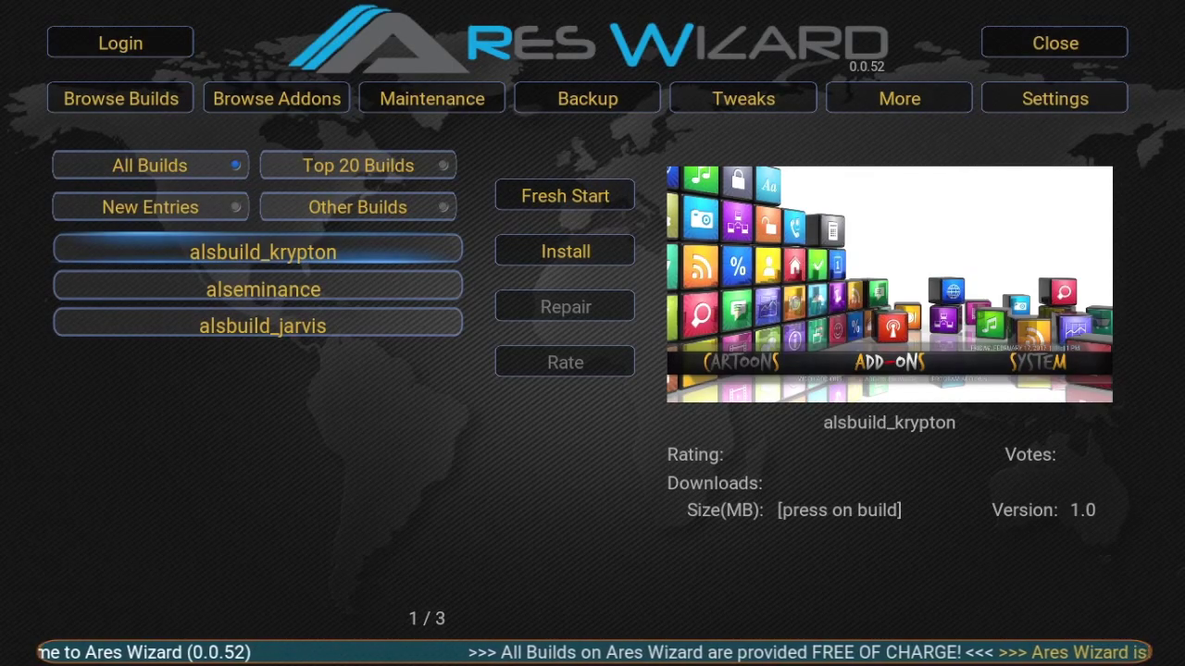
pyautogui.click(566, 251)
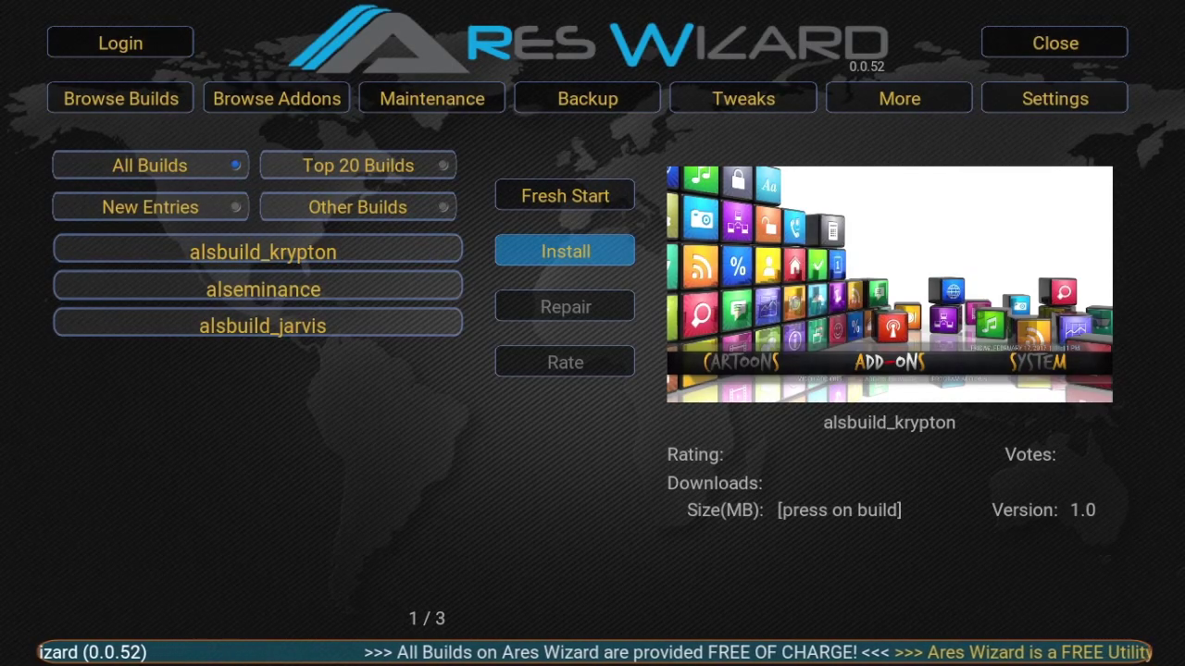
pyautogui.click(565, 195)
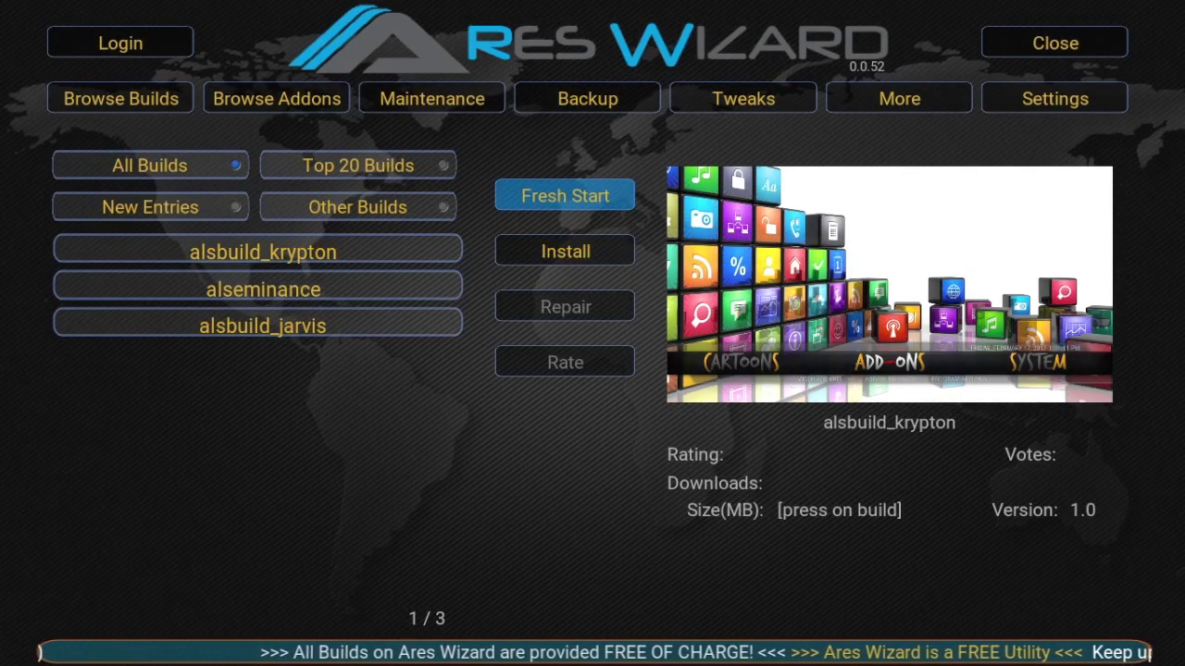
pyautogui.click(565, 251)
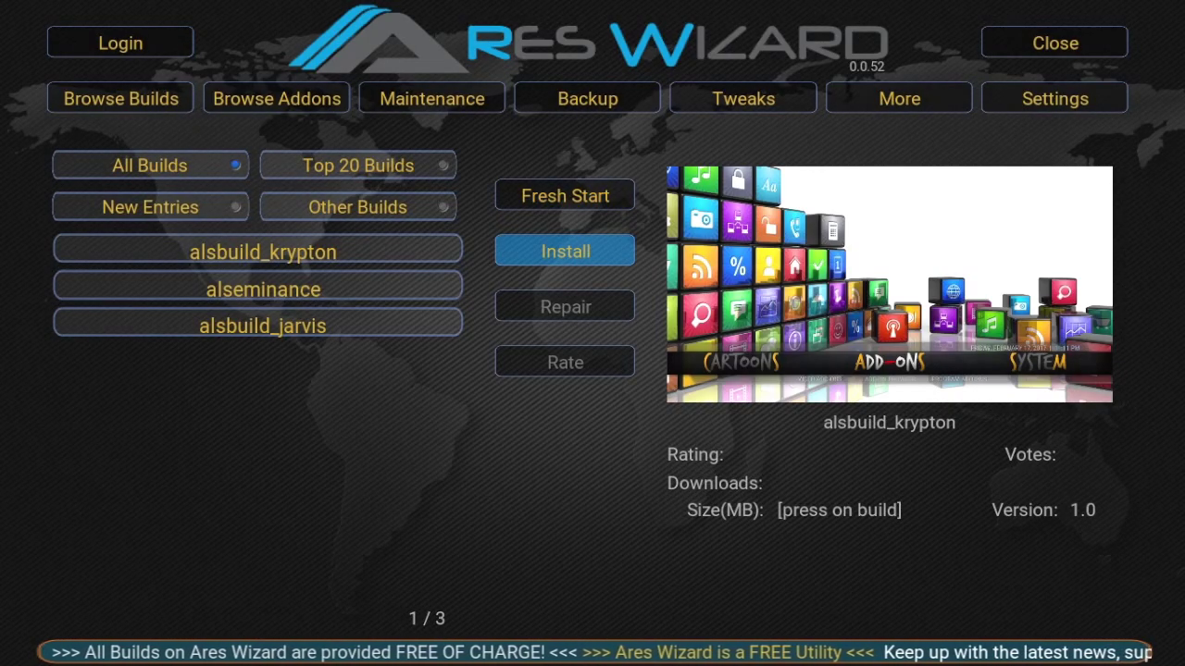
pyautogui.press('Return')
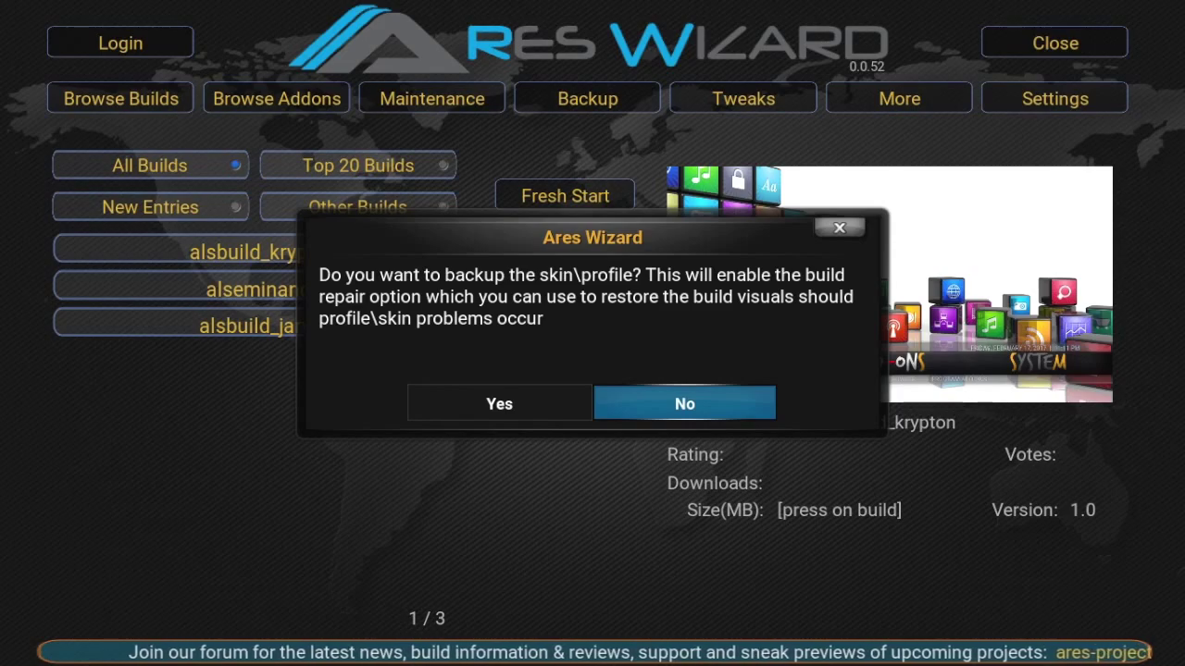
pyautogui.press('Return')
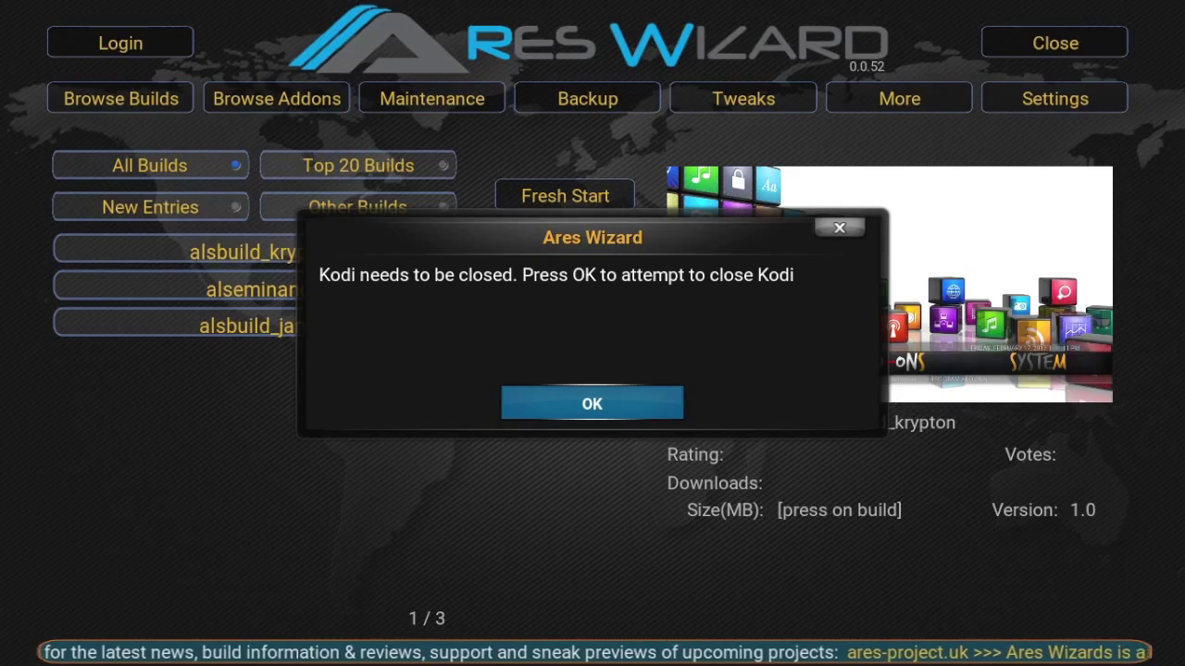
# Close and relaunch Kodi, and dismiss the Trakt account authorization request.
pyautogui.press('Return')
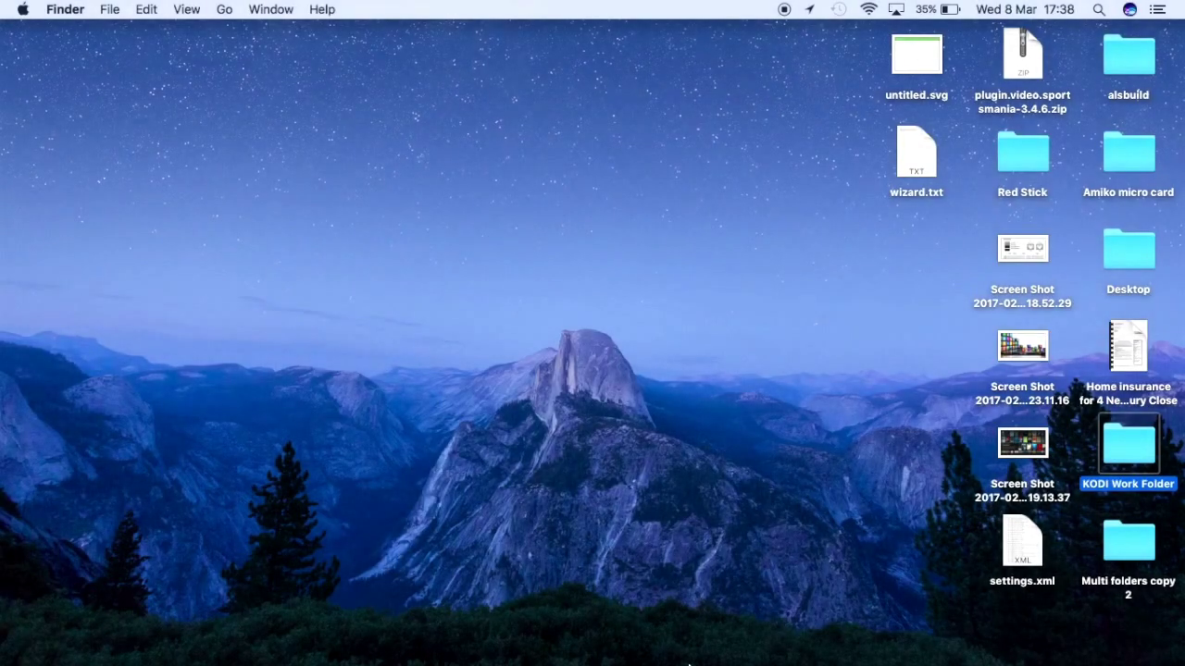
pyautogui.moveTo(786, 637)
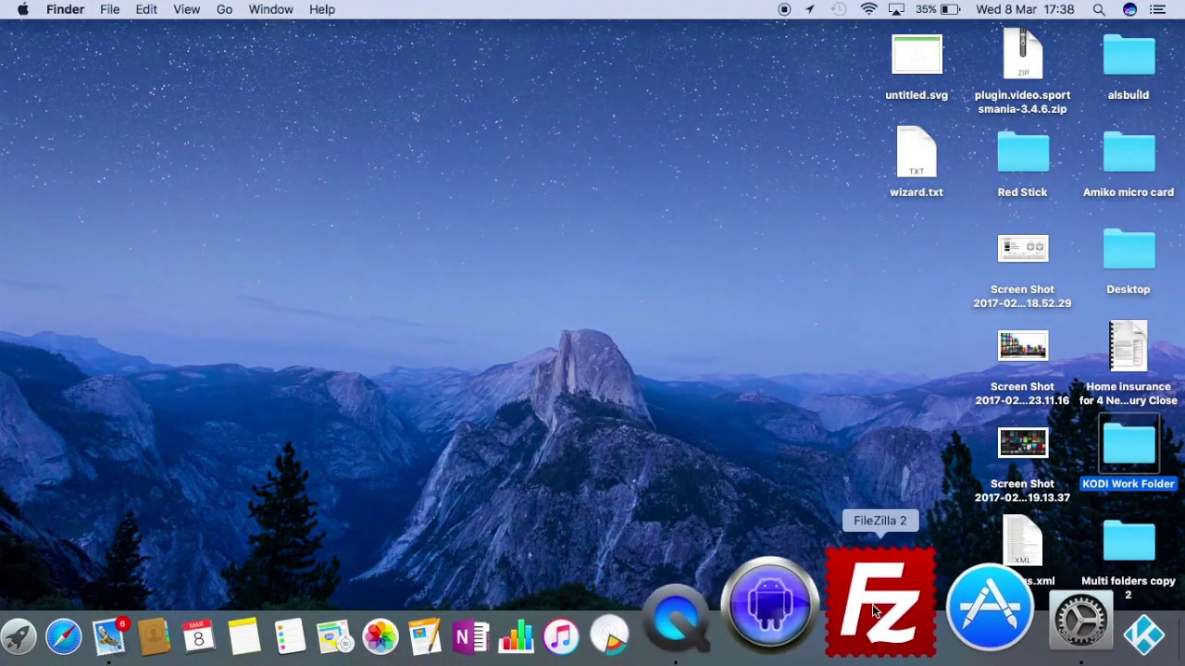
pyautogui.click(1007, 616)
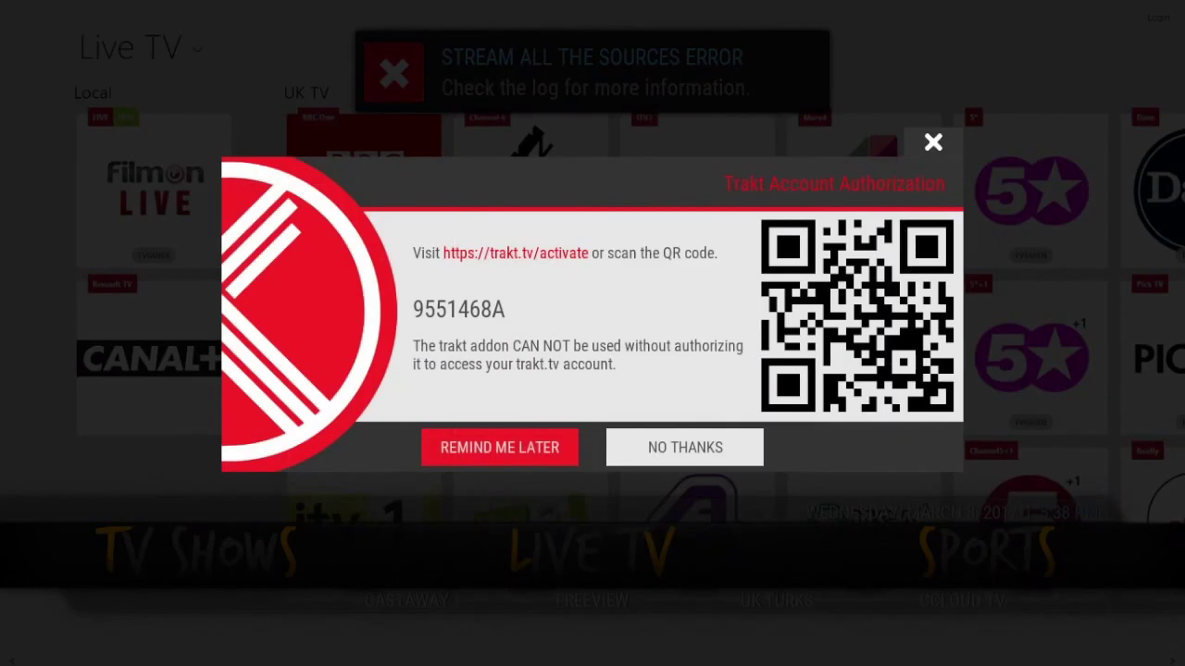
pyautogui.press('Return')
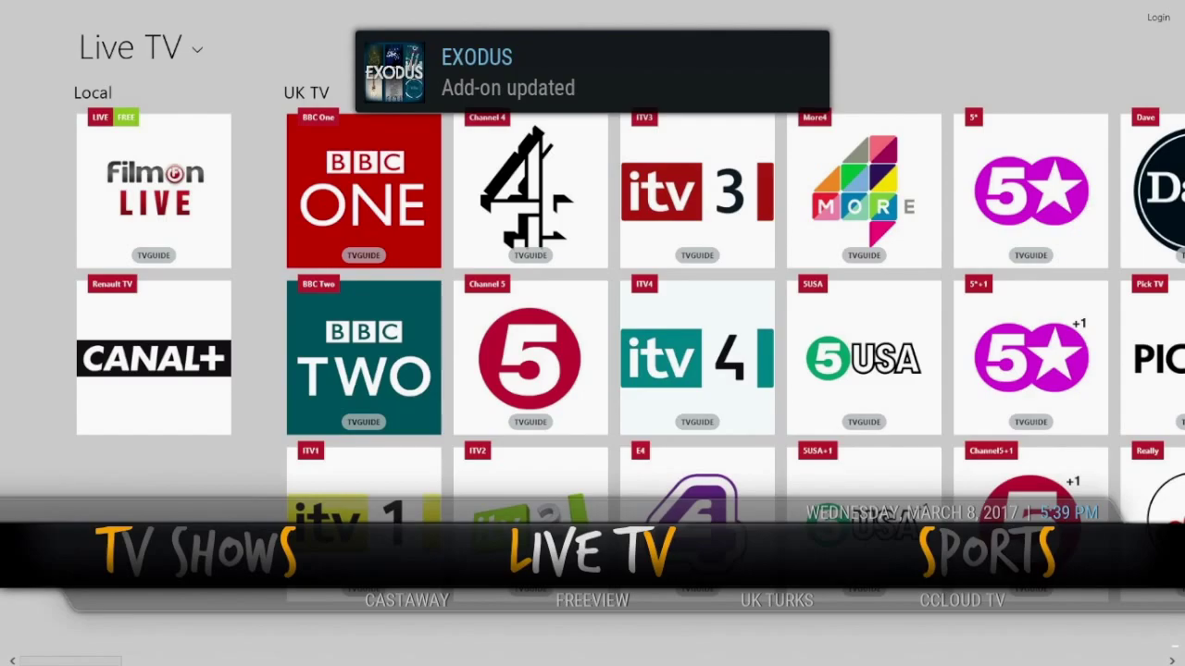
# Look through the installed build's home sections, including Sports, Cartoons and Live TV, and view its movie list.
pyautogui.press('Right')
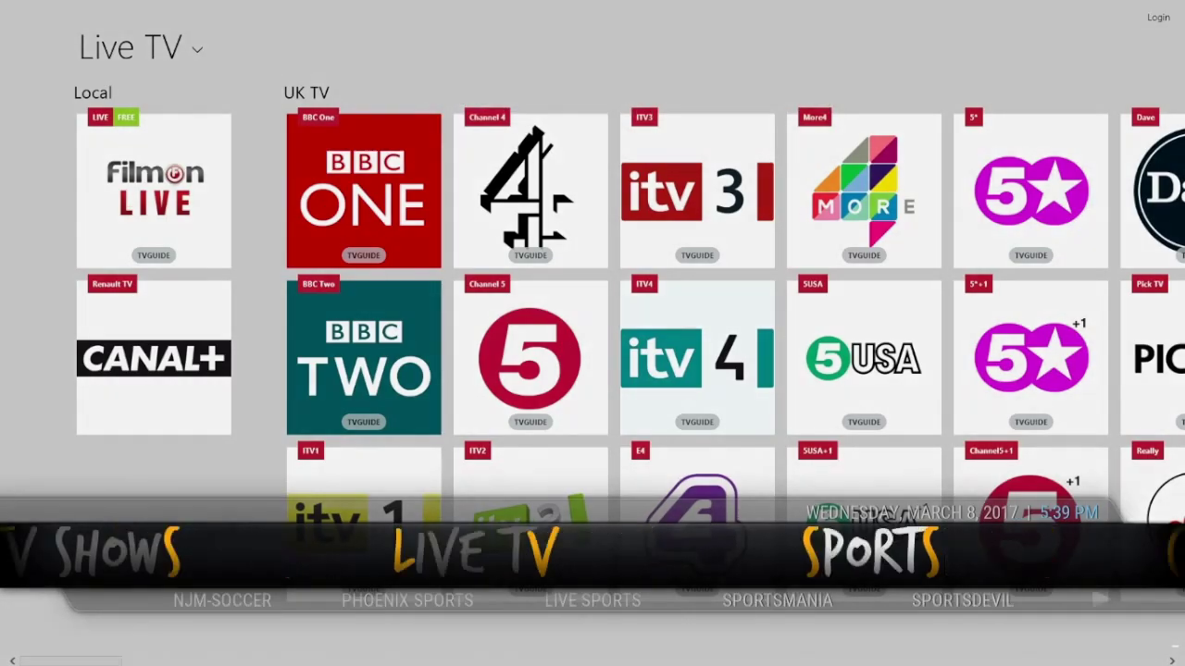
pyautogui.press('Right')
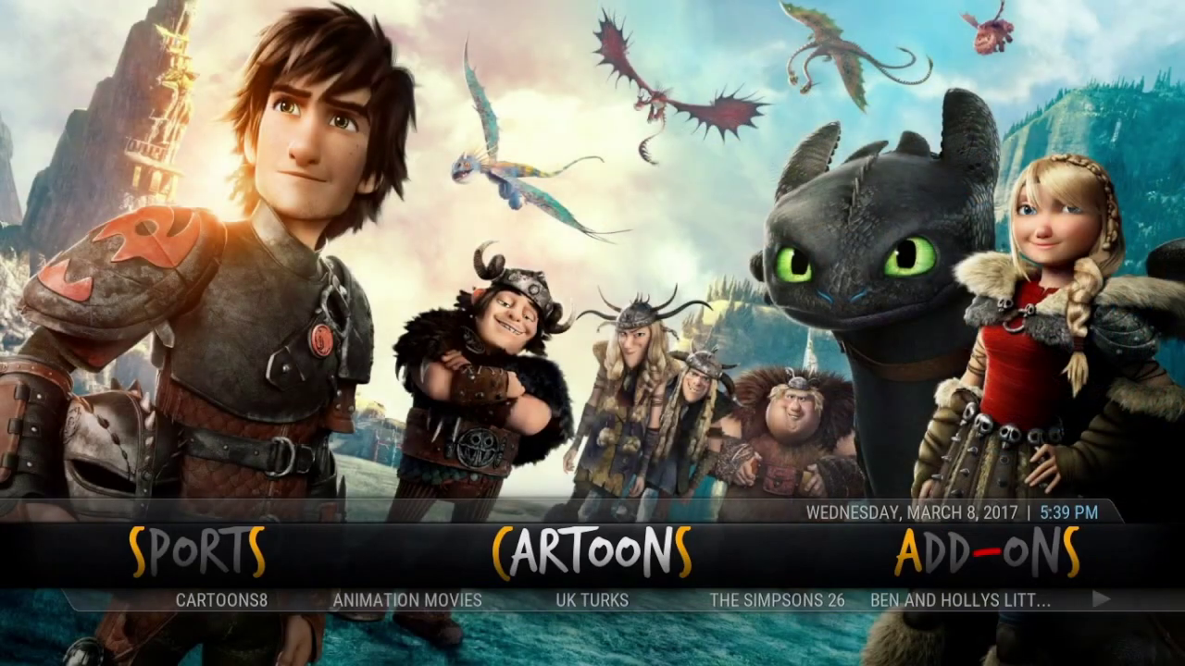
pyautogui.press('Left')
pyautogui.press('Left')
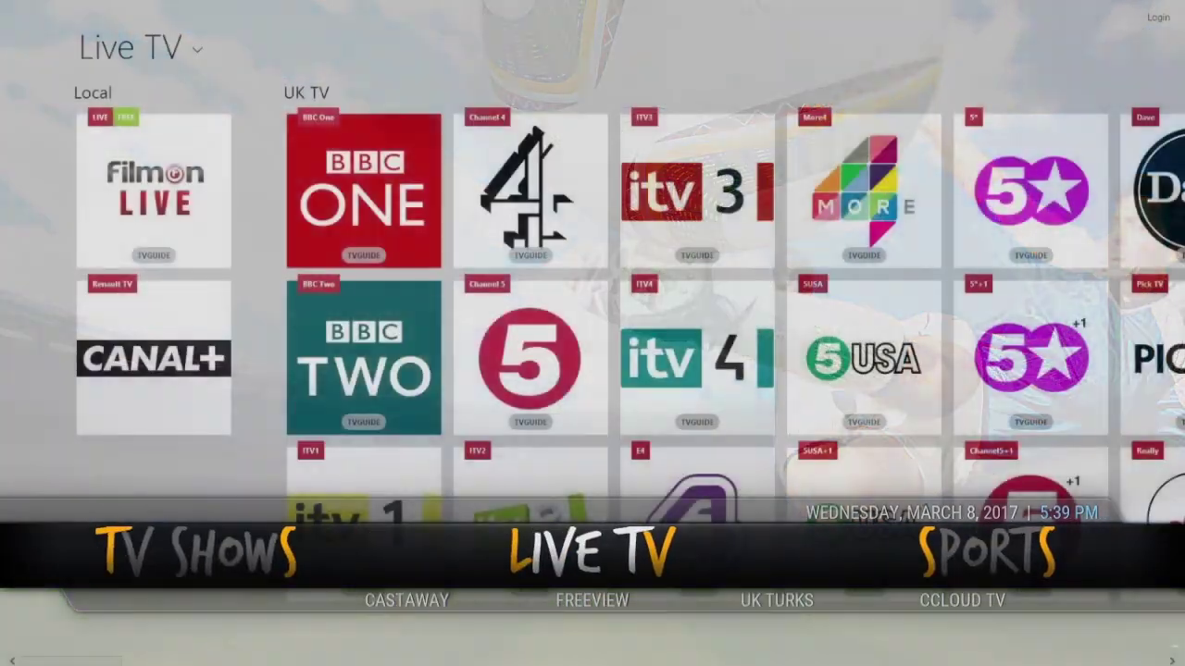
pyautogui.press('Left')
pyautogui.press('Left')
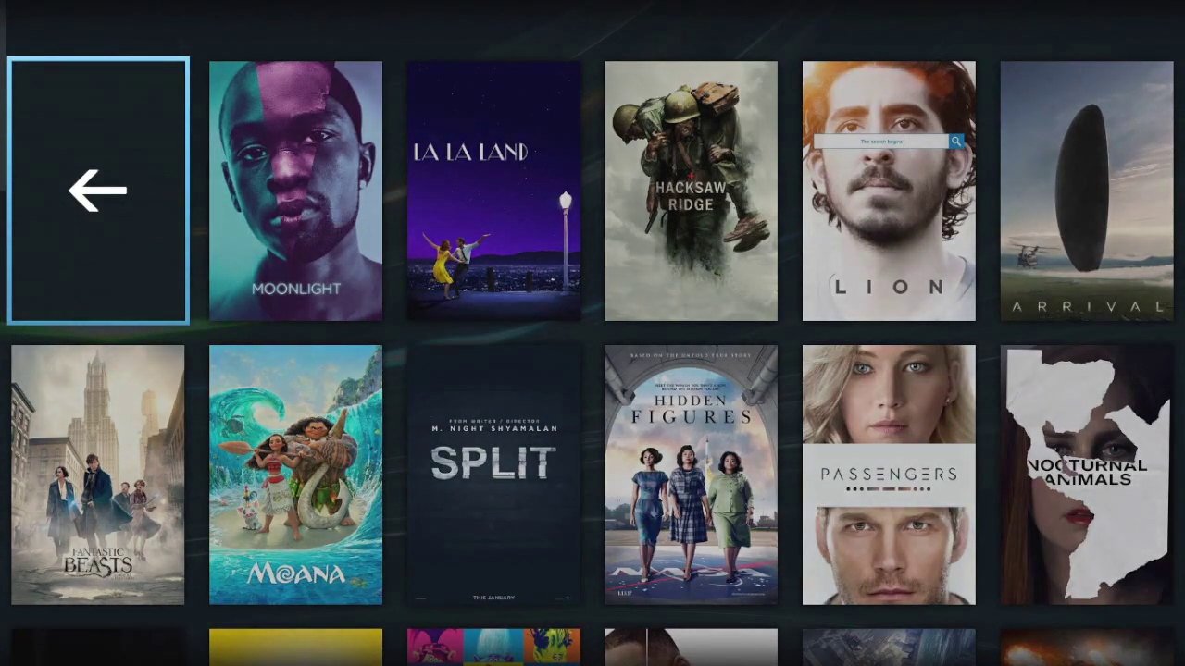
# Leave the movie list, look over the TV Shows section and the installed video add-ons, and continue through System to the Power section.
pyautogui.press('Escape')
pyautogui.press('Right')
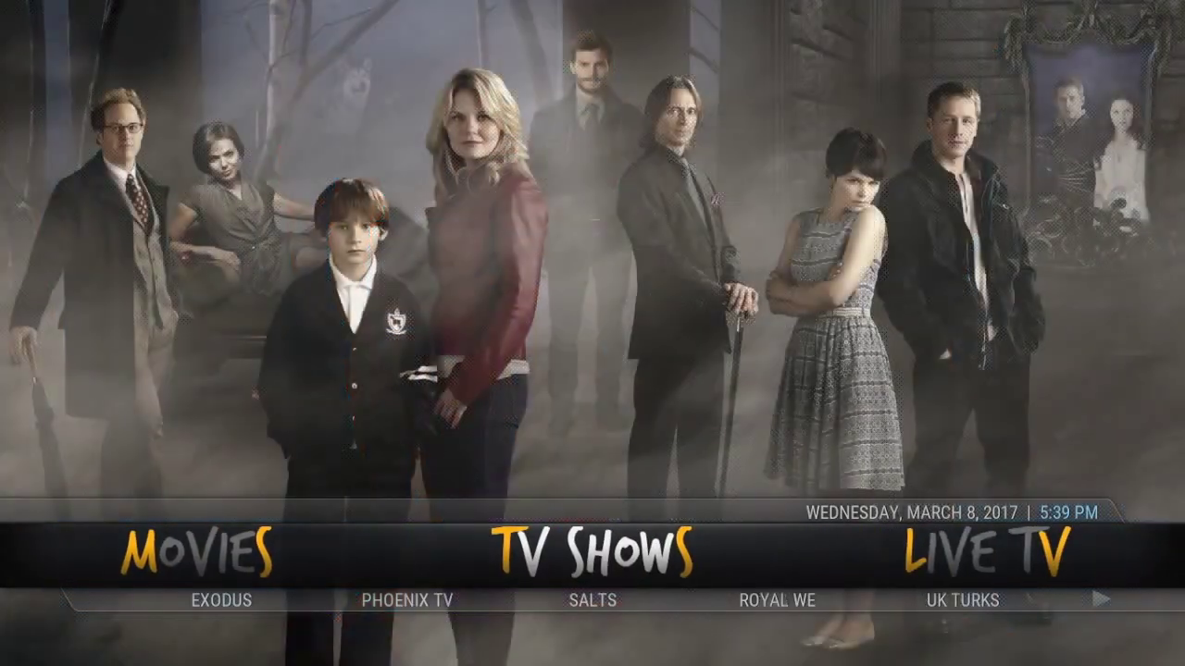
pyautogui.press('Right')
pyautogui.press('Right')
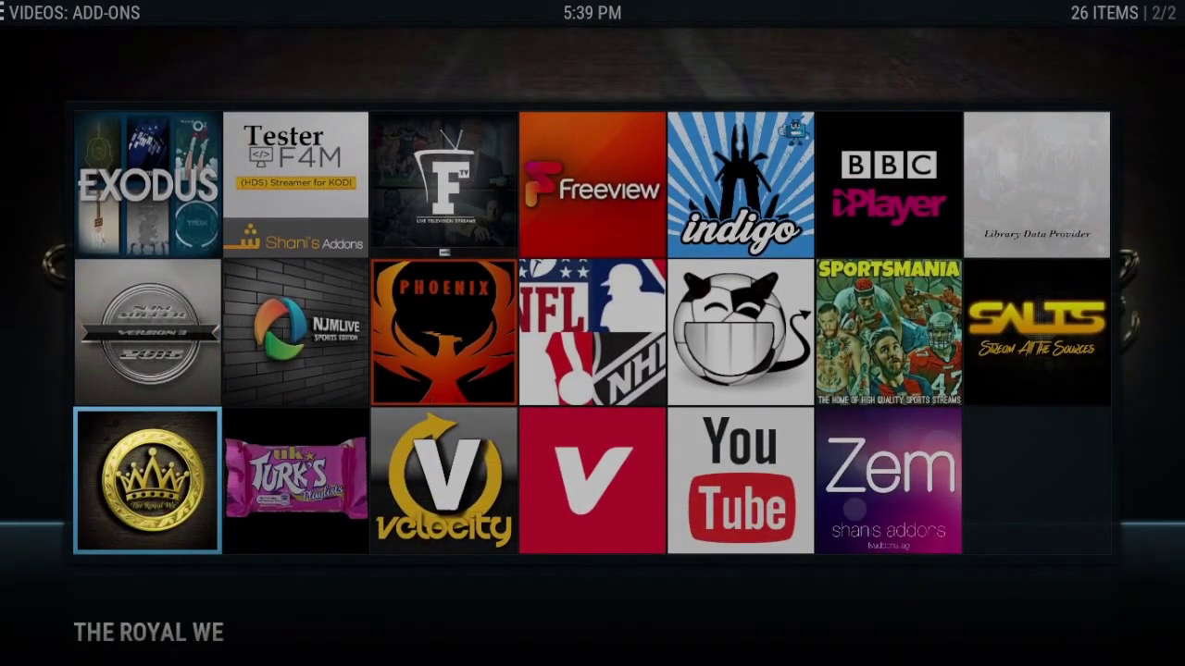
pyautogui.press('Escape')
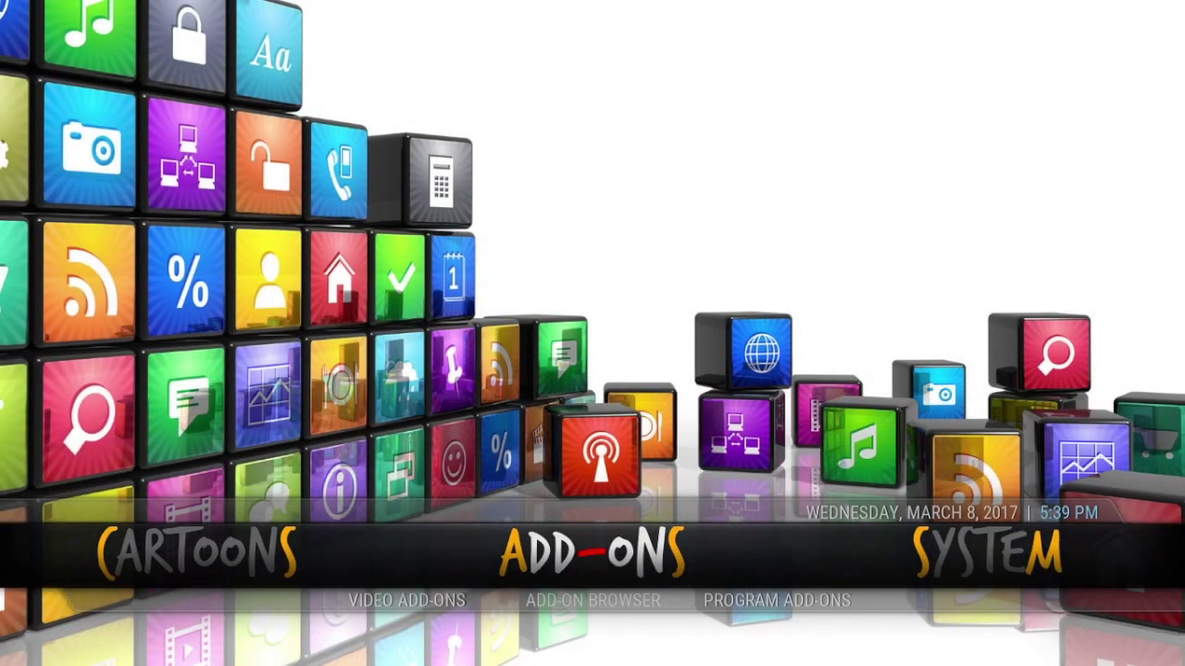
pyautogui.press('Right')
pyautogui.press('Right')
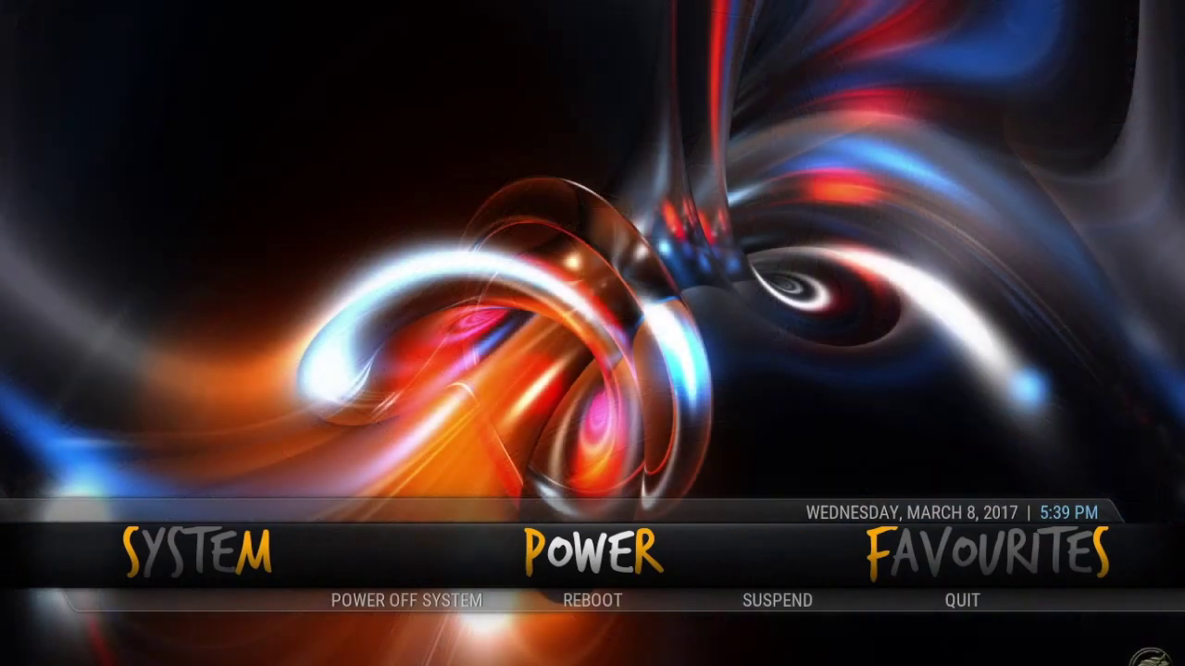